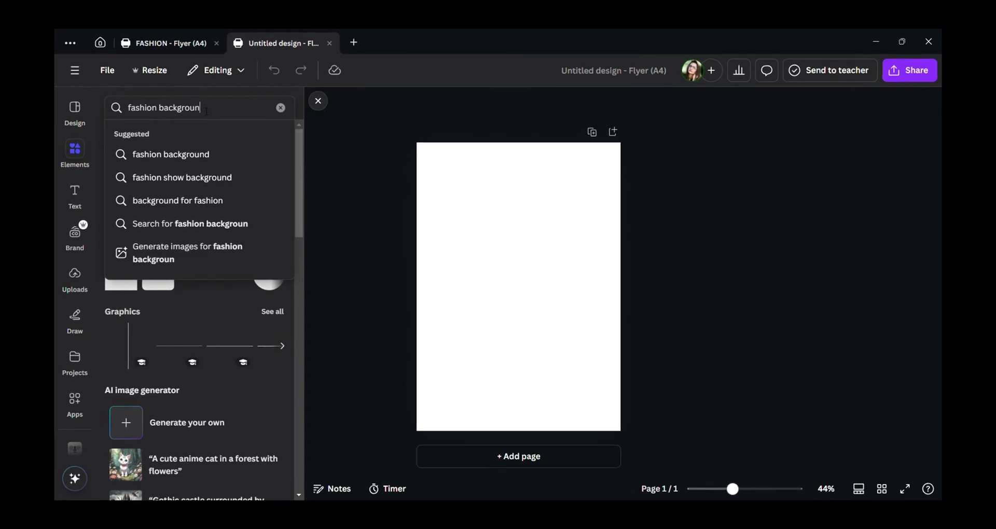
Search the photos for "fashion background", insert the yellow-walled runway image, and set it as the page background.
key("Return")
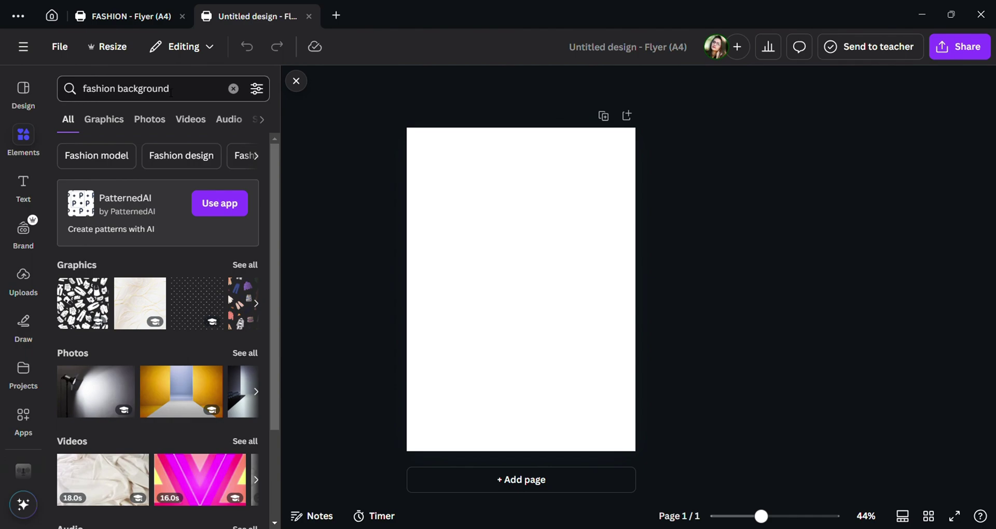
left_click(158, 125)
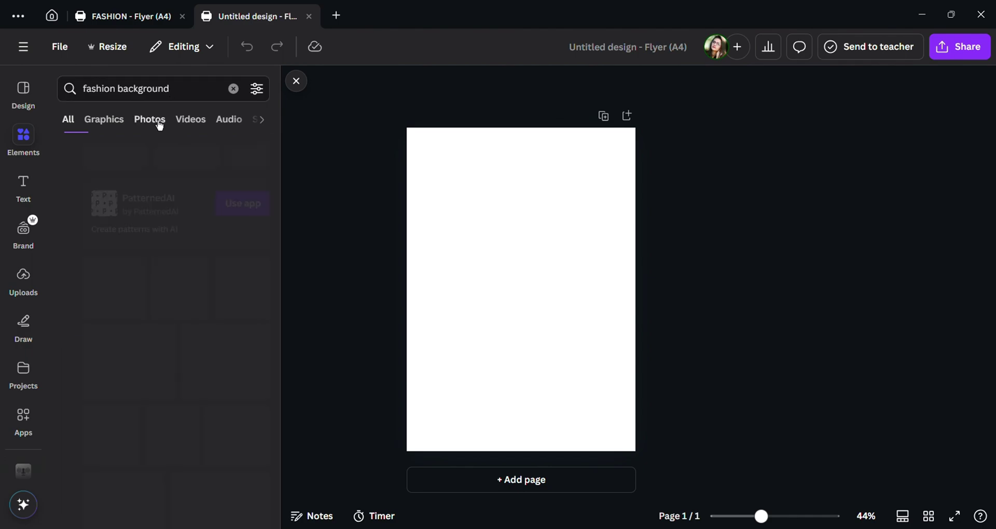
left_click(215, 262)
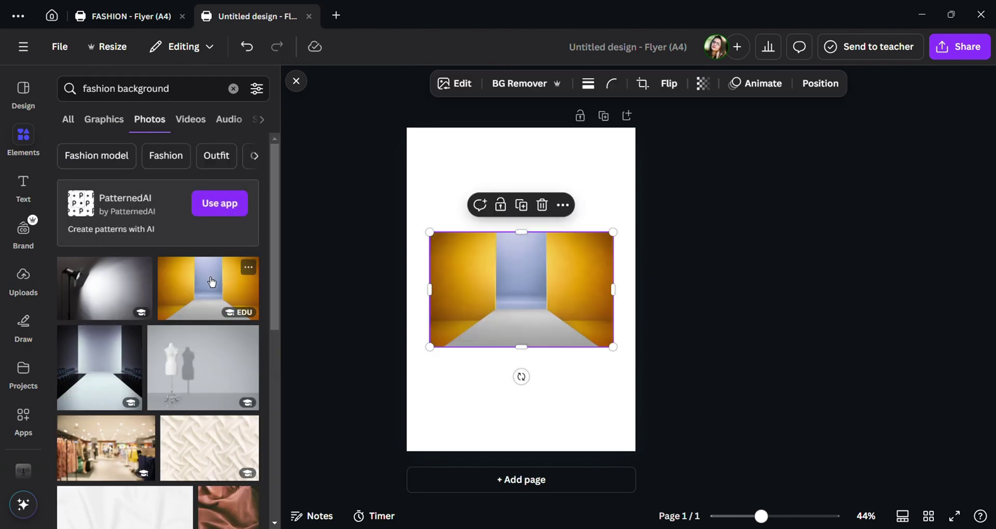
left_click_drag(615, 233, 631, 188)
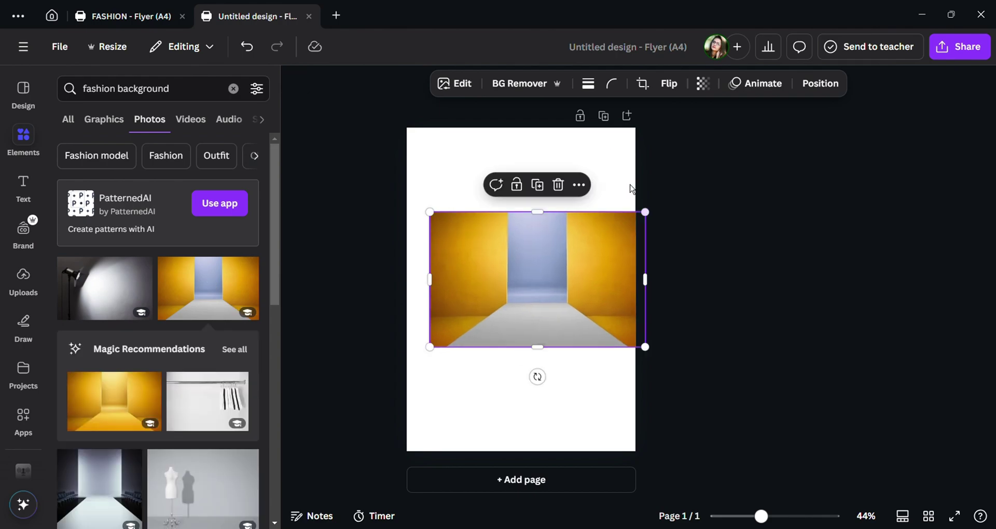
left_click(579, 185)
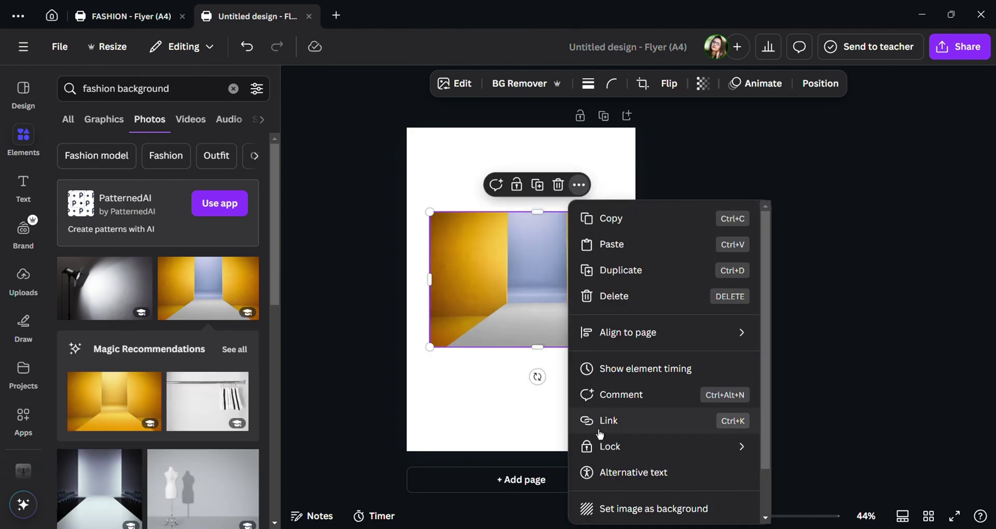
left_click(615, 510)
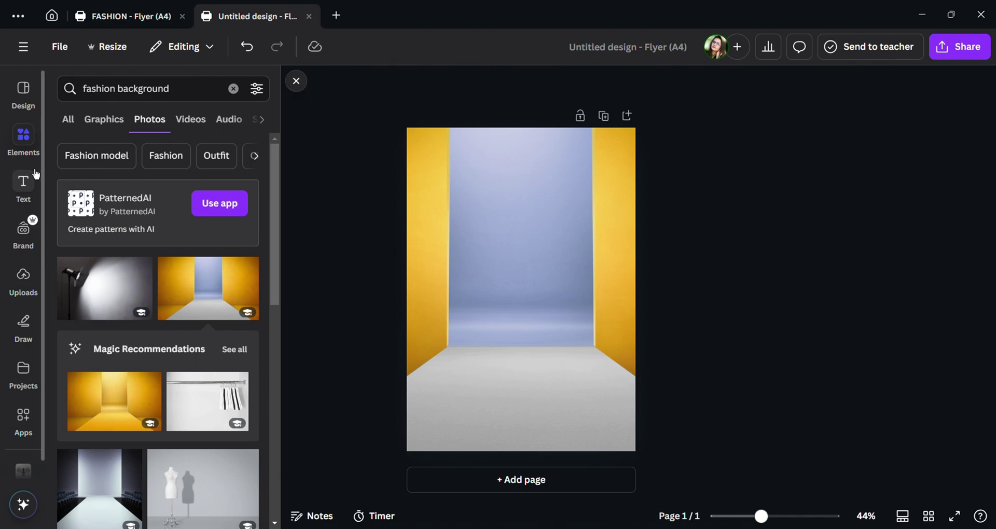
Add a square shape and stretch it into a rectangle about 135 × 165 mm, centred on the page.
left_click(235, 90)
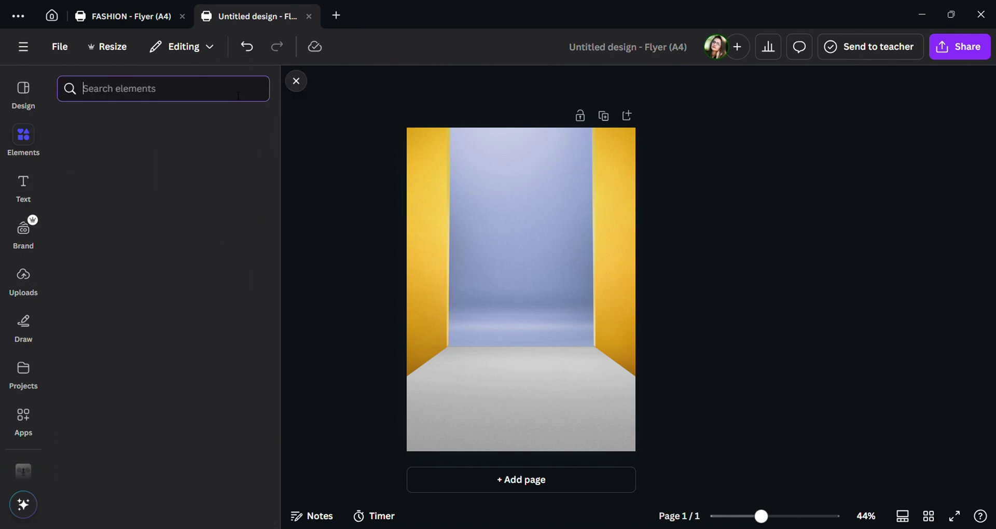
mouse_move(88, 282)
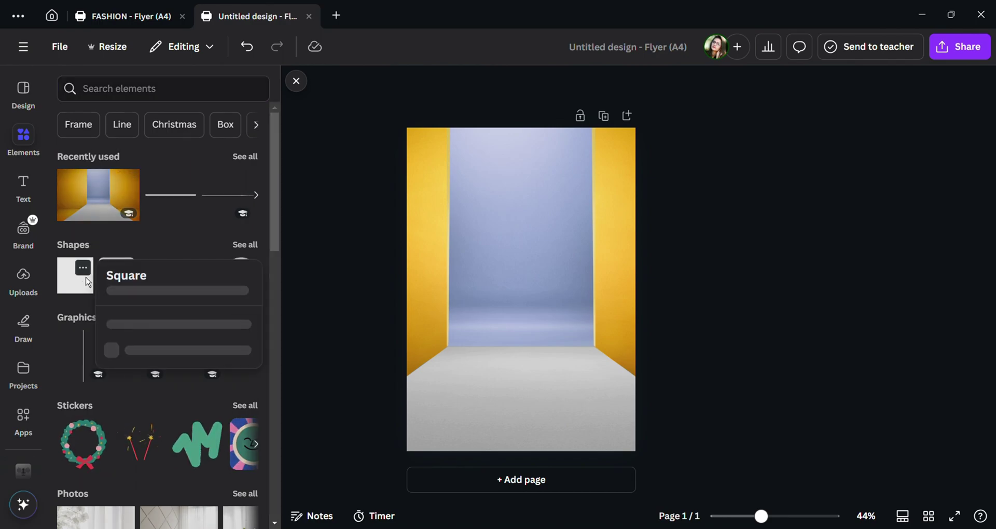
left_click(83, 283)
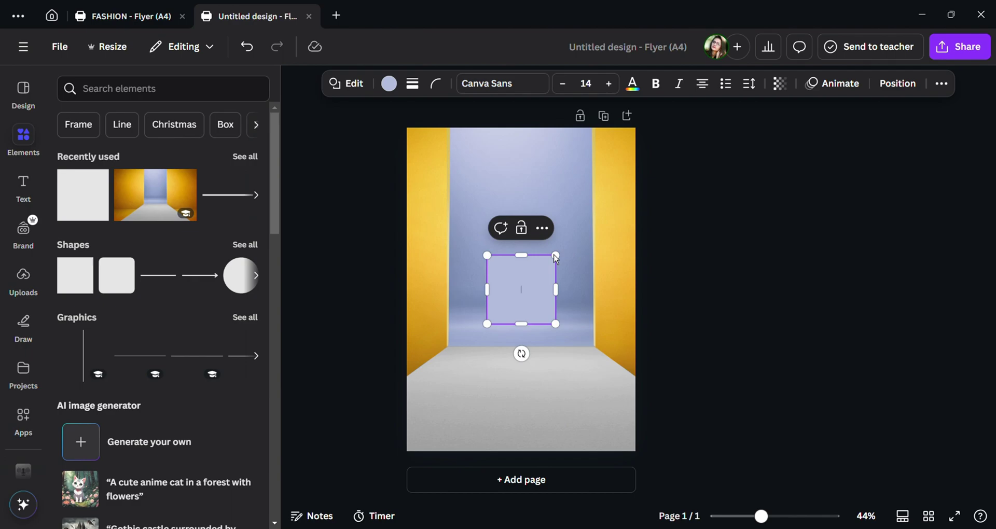
left_click_drag(568, 263, 584, 197)
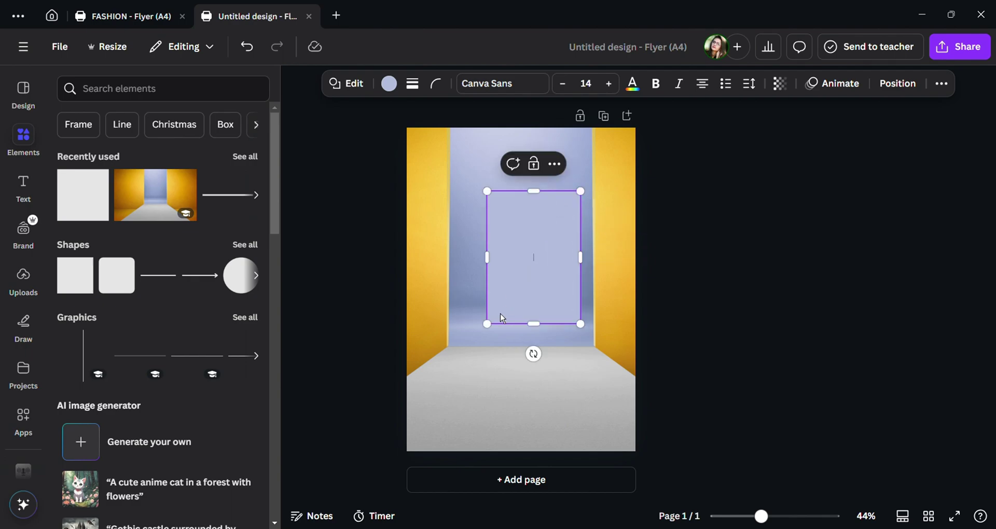
left_click_drag(496, 330, 468, 374)
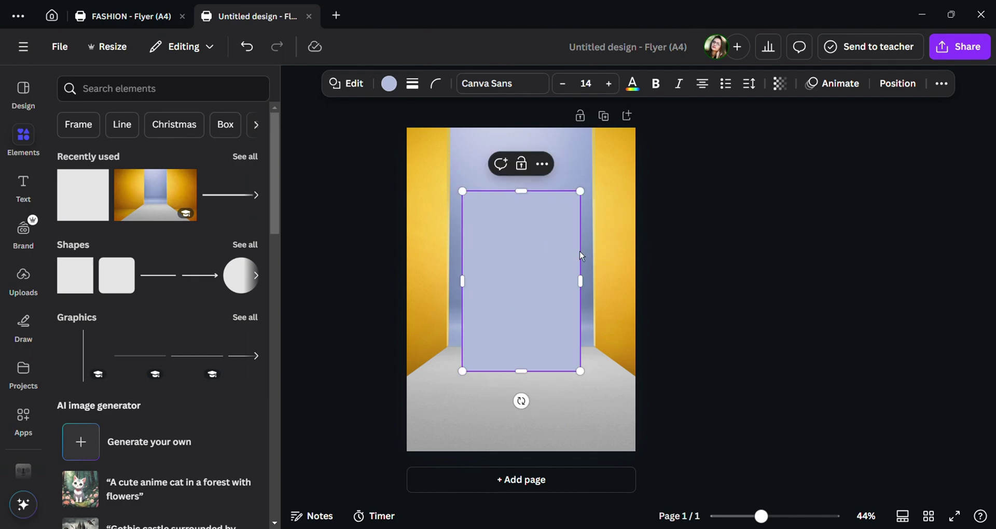
left_click_drag(588, 288, 603, 288)
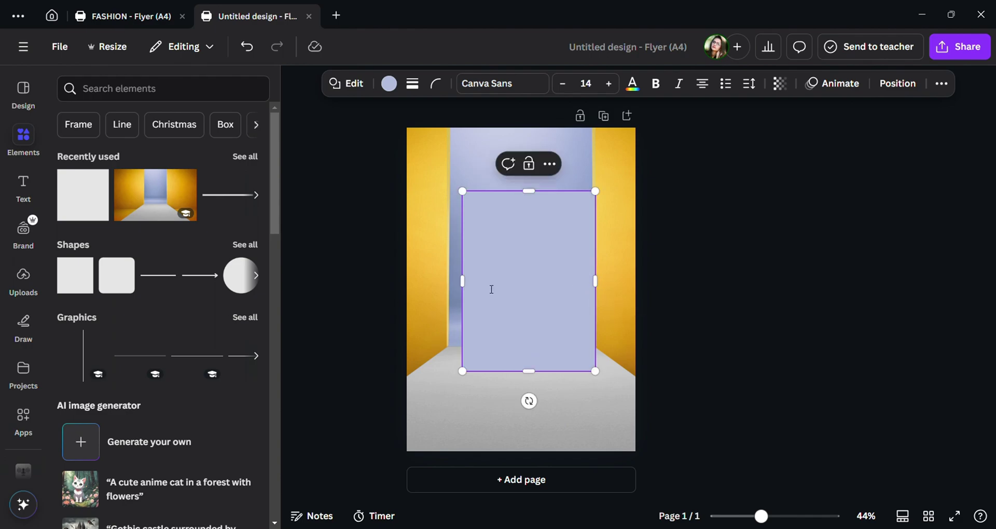
left_click_drag(467, 291, 502, 317)
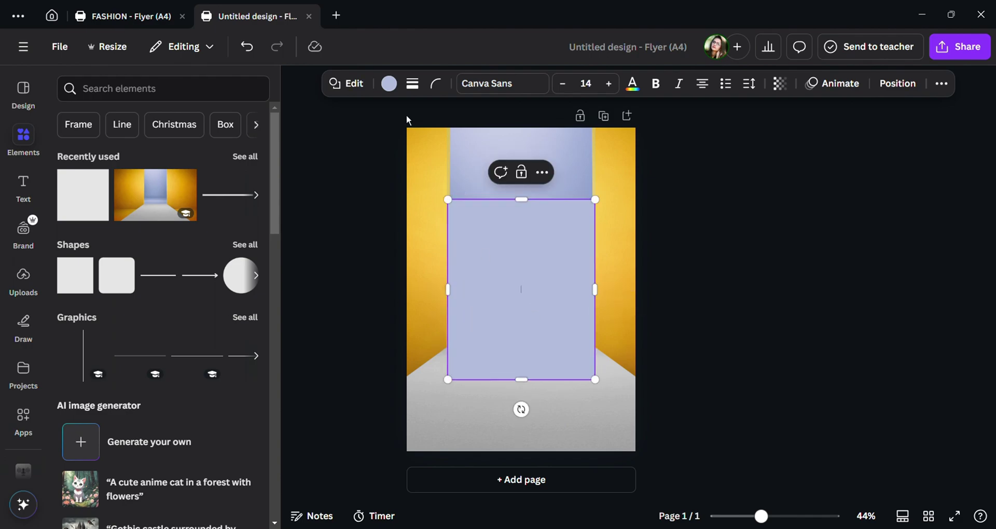
Fill the rectangle with the light golden yellow from the background photo's colours.
left_click(389, 84)
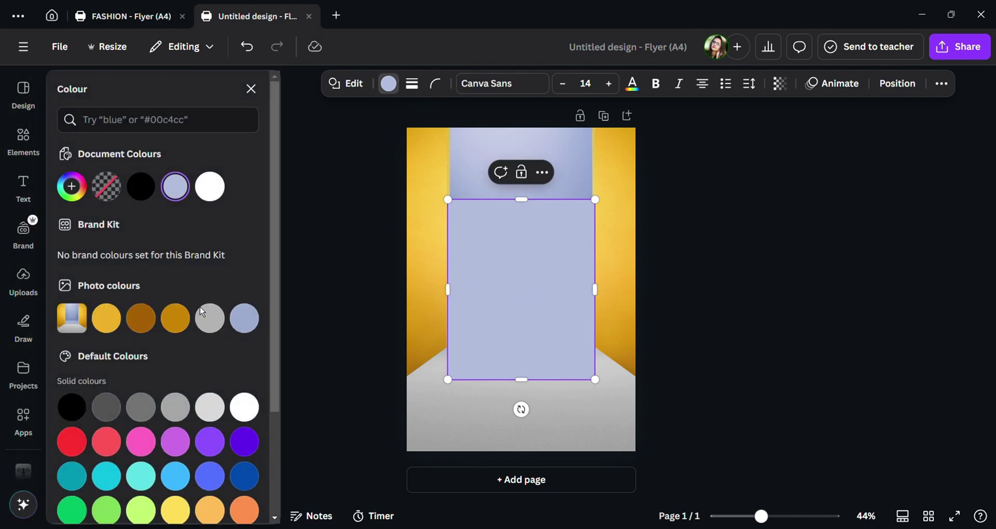
left_click(119, 329)
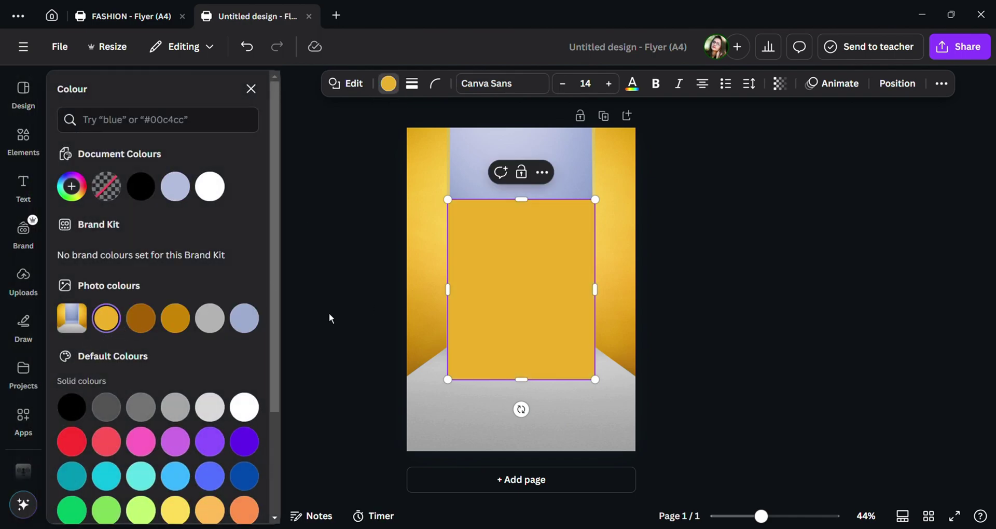
key("Escape")
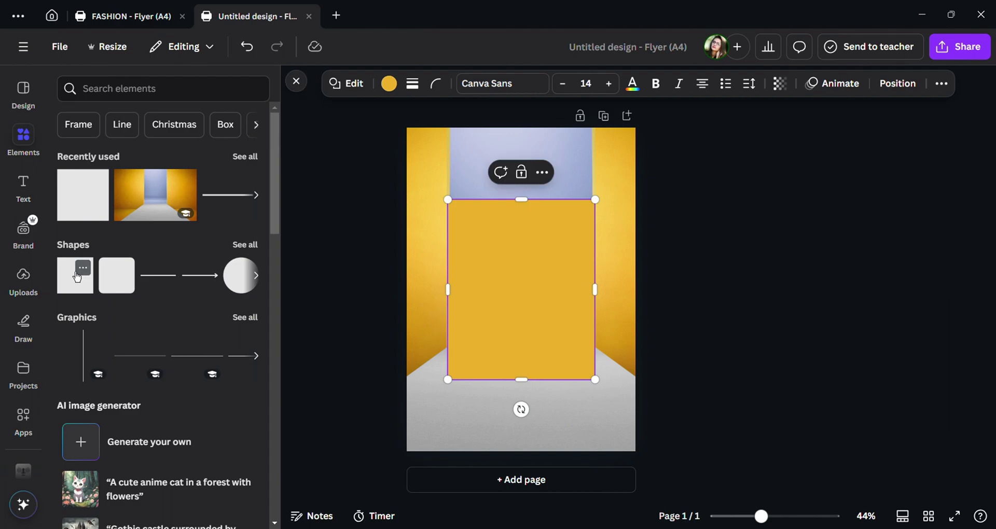
Add a second square, stretch it to about 139 × 176 mm over the yellow rectangle, and send it backward behind that rectangle.
left_click(83, 283)
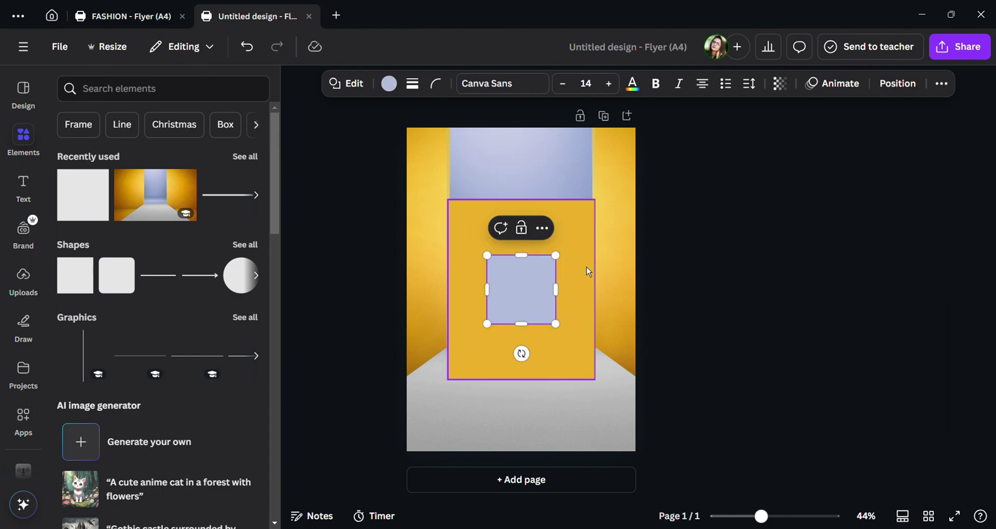
left_click_drag(569, 253, 607, 197)
left_click_drag(494, 333, 452, 394)
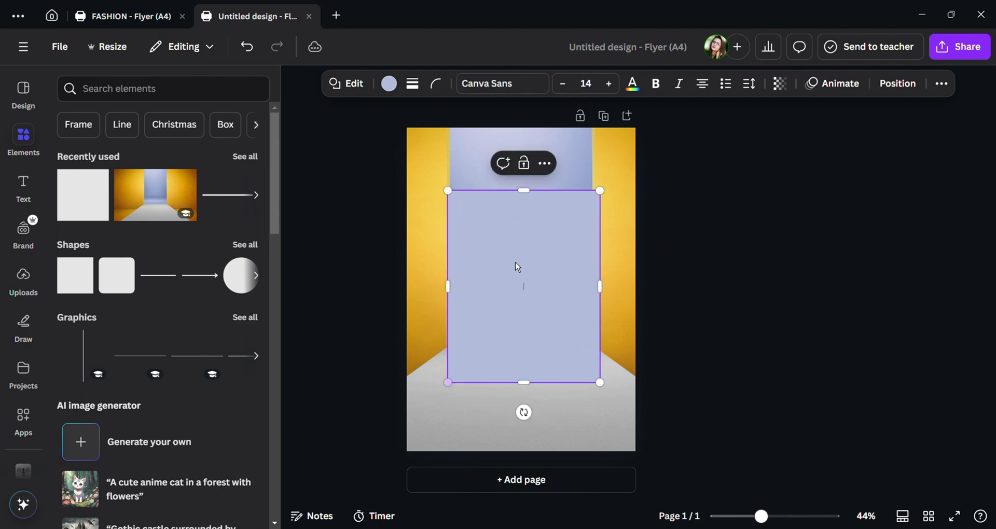
left_click(893, 92)
left_click(206, 164)
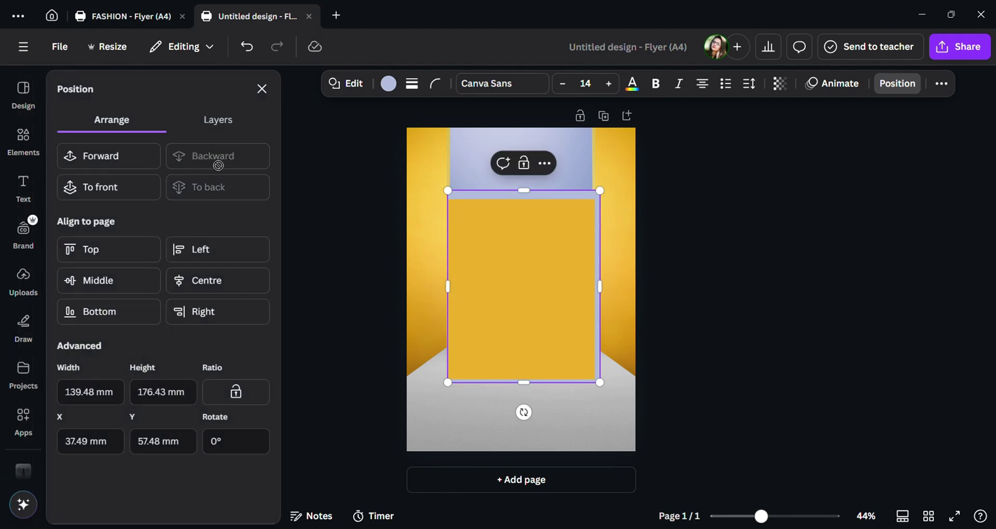
Resize the rear rectangle to about 144 × 176 mm so it forms an even border around the yellow rectangle.
left_click(527, 318)
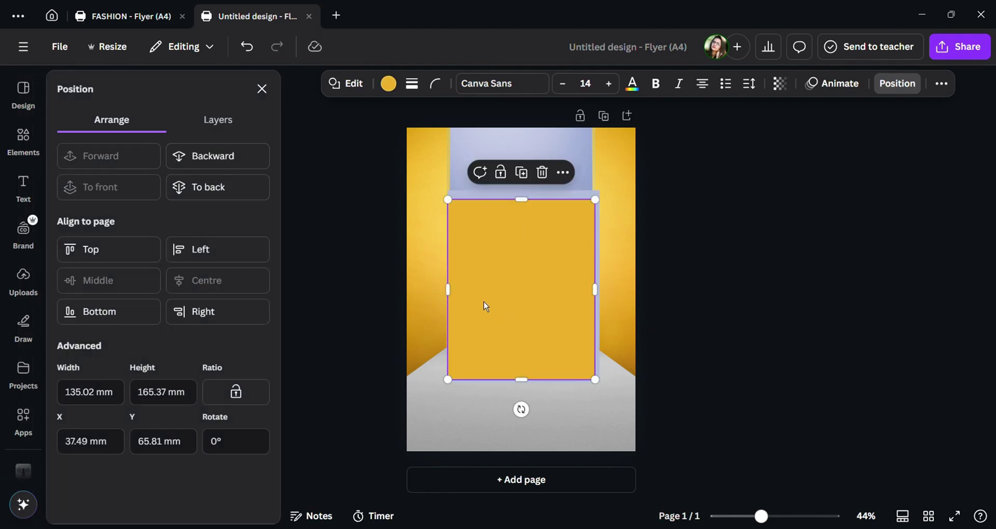
left_click_drag(453, 297, 449, 299)
left_click(522, 195)
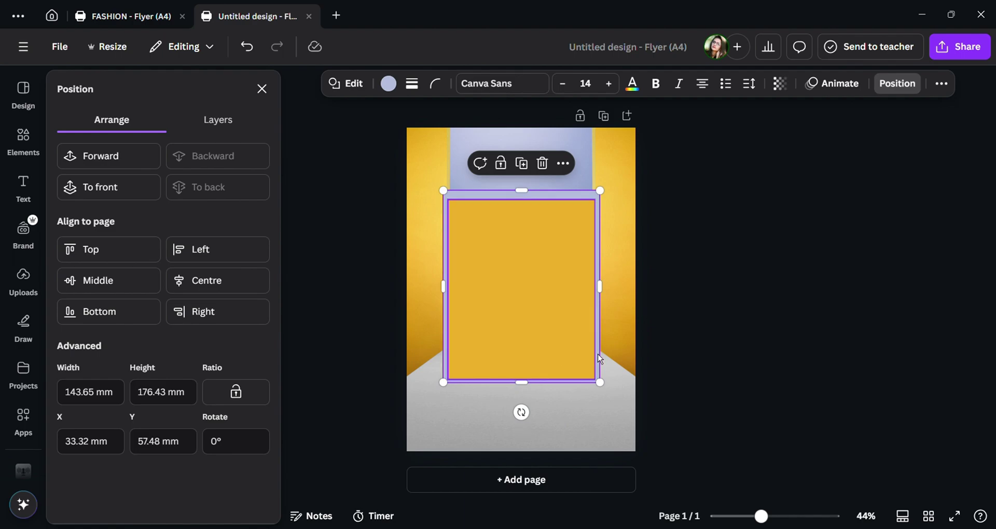
left_click_drag(524, 384, 527, 394)
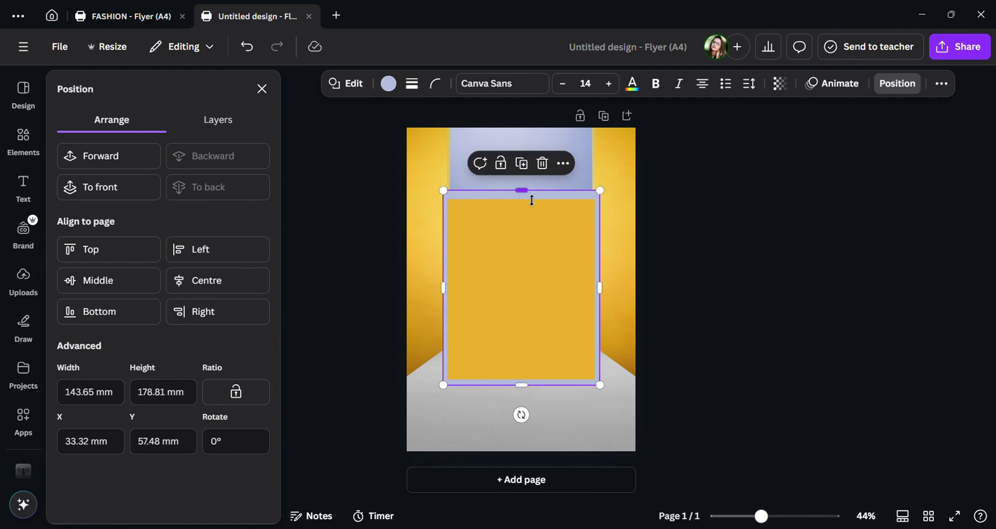
left_click_drag(522, 190, 532, 202)
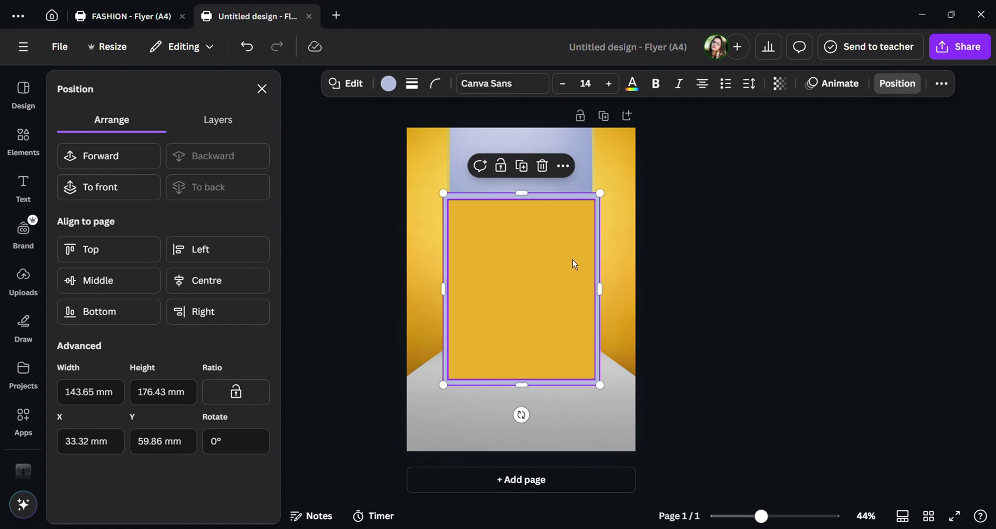
Fill the rear border rectangle with white #ffffff and deselect it.
left_click(389, 83)
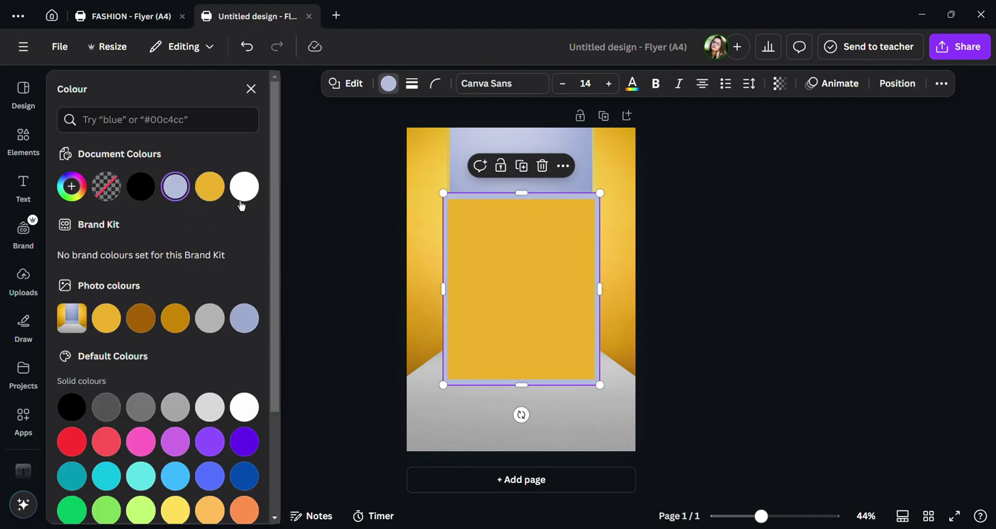
left_click(253, 193)
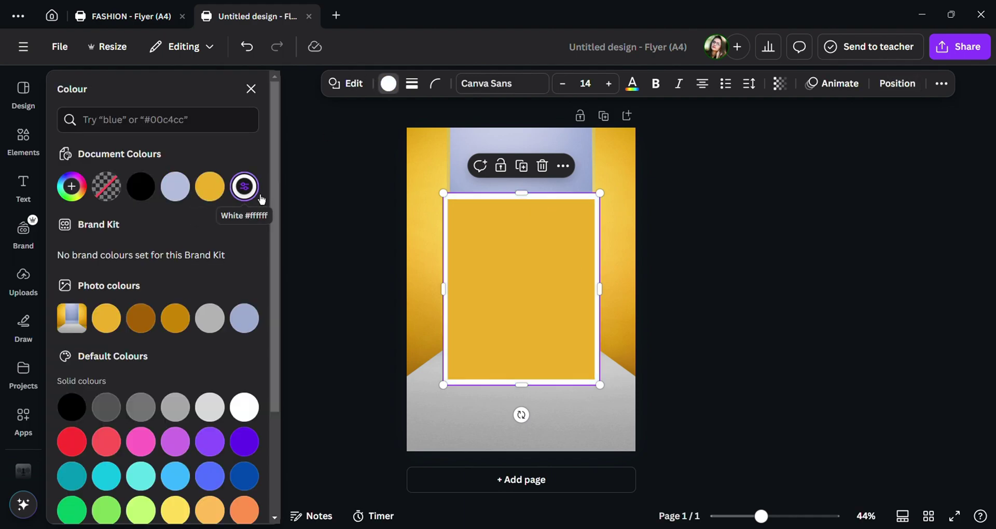
key("Escape")
left_click(718, 375)
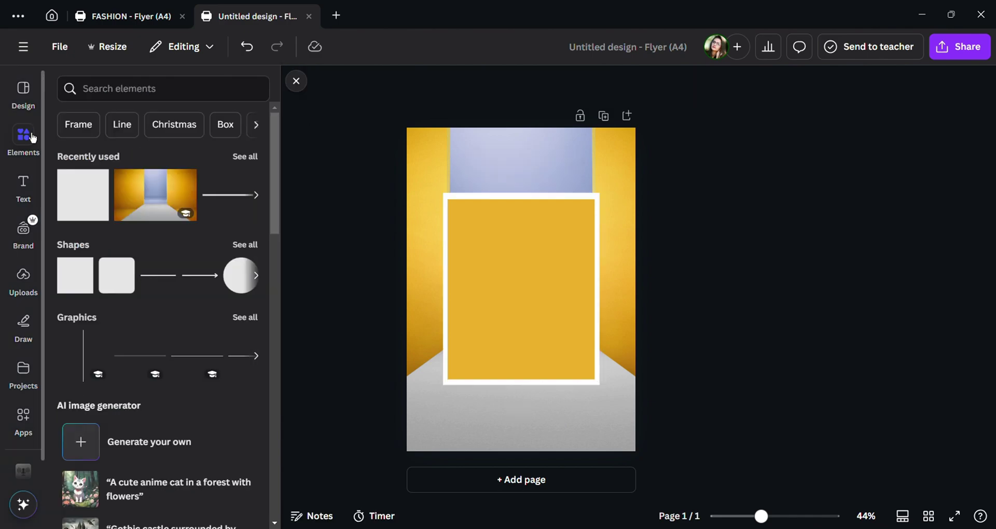
Search the elements library for "fashion model" and limit the results to photos.
left_click(178, 91)
type("fa")
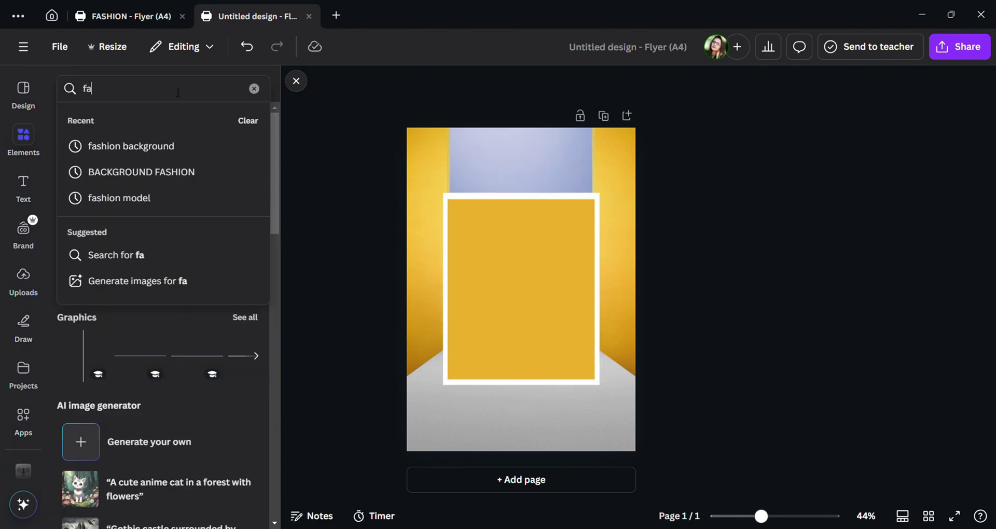
type("shion model")
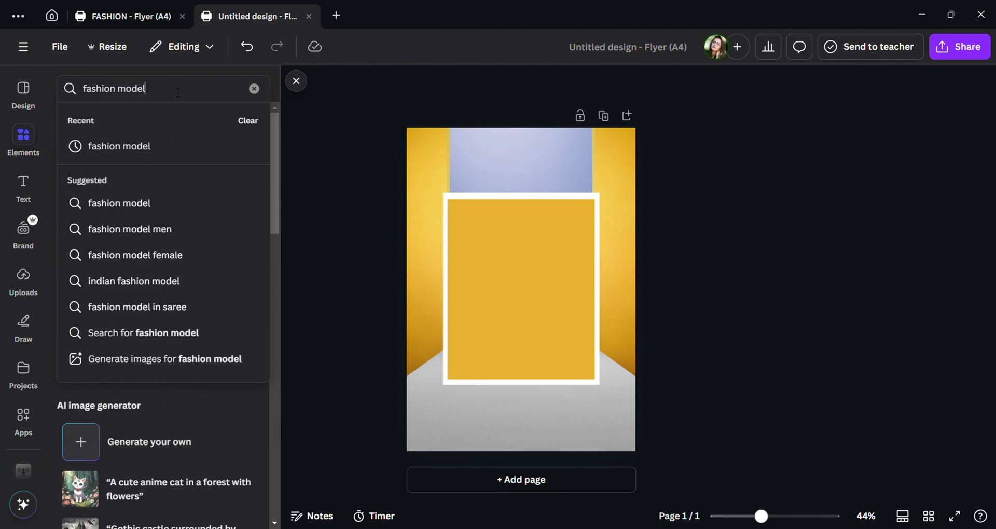
key("Return")
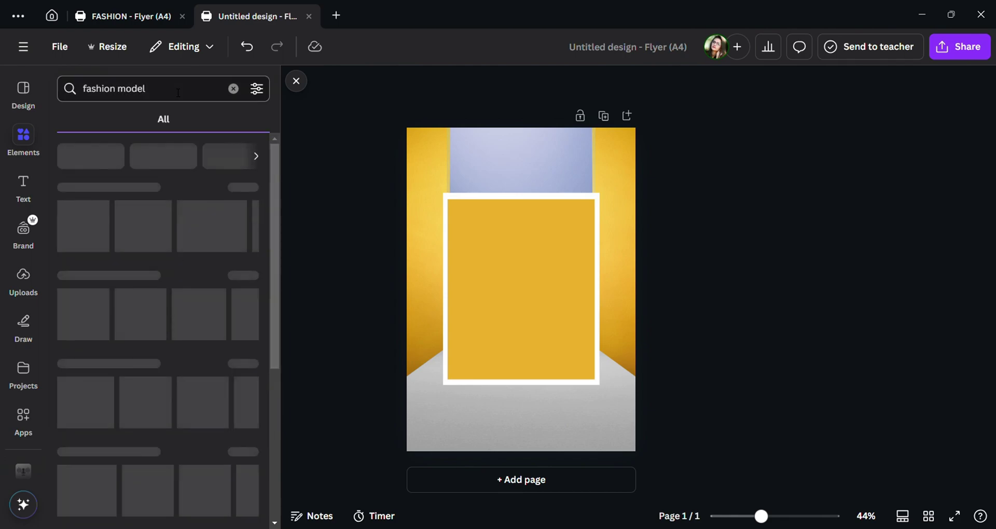
left_click(259, 191)
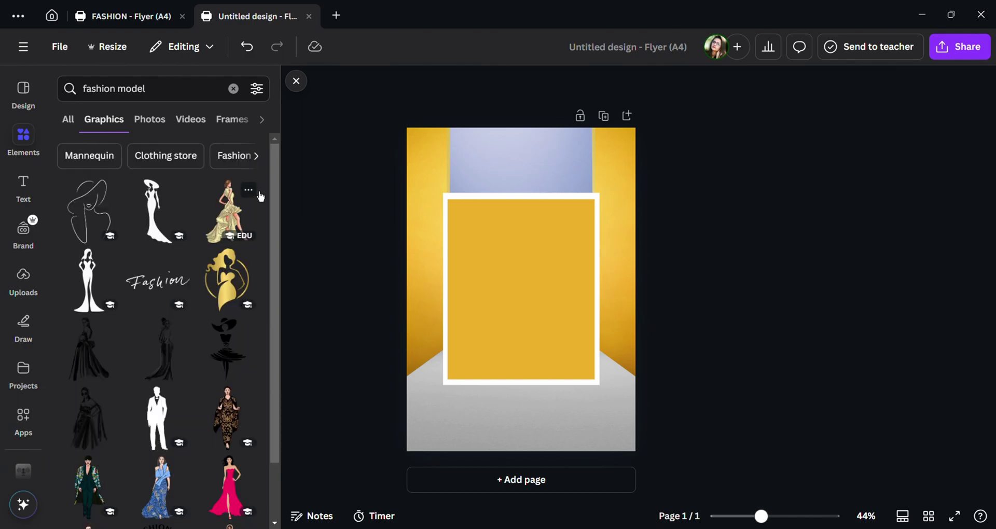
left_click(156, 131)
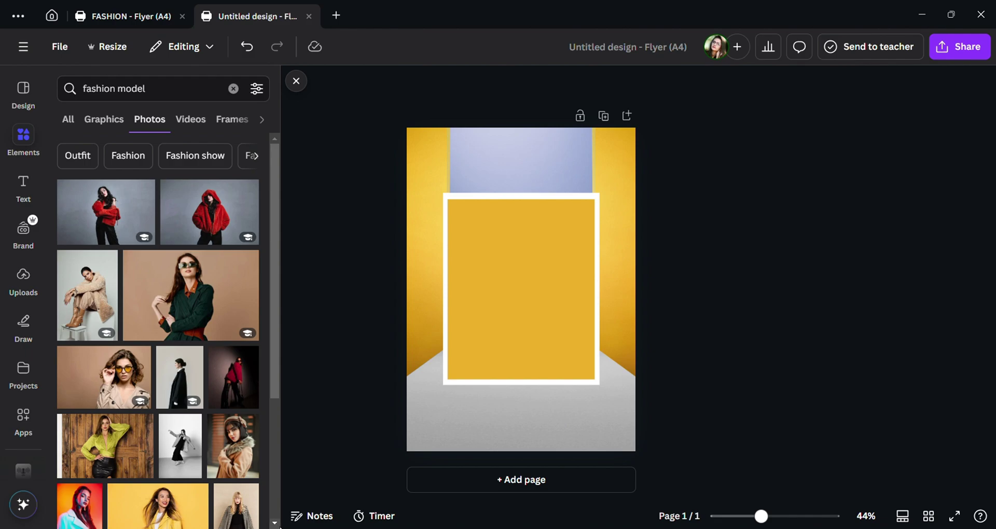
Find the full-length photo of a standing woman in a patterned dress before beige curtains and add it to the flyer.
scroll(281, 526, "down", 10)
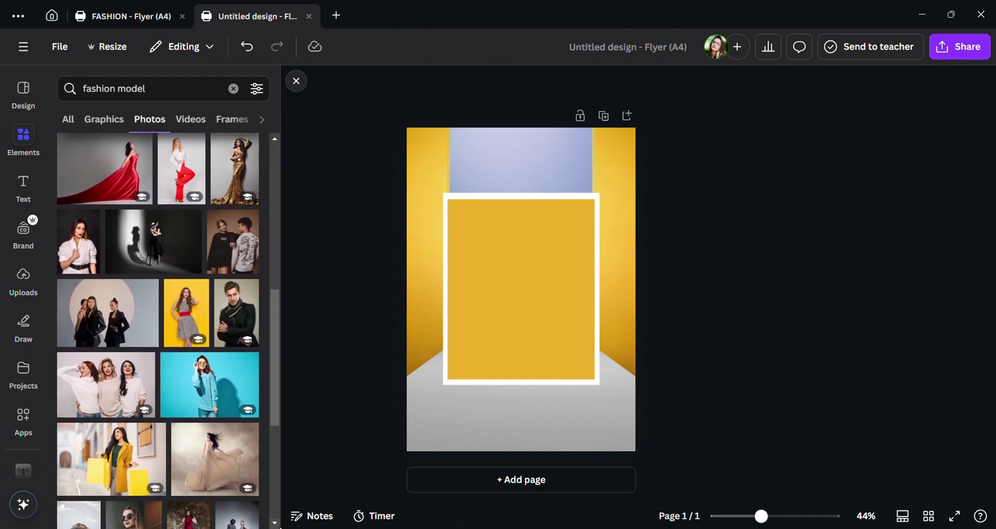
scroll(281, 527, "down", 5)
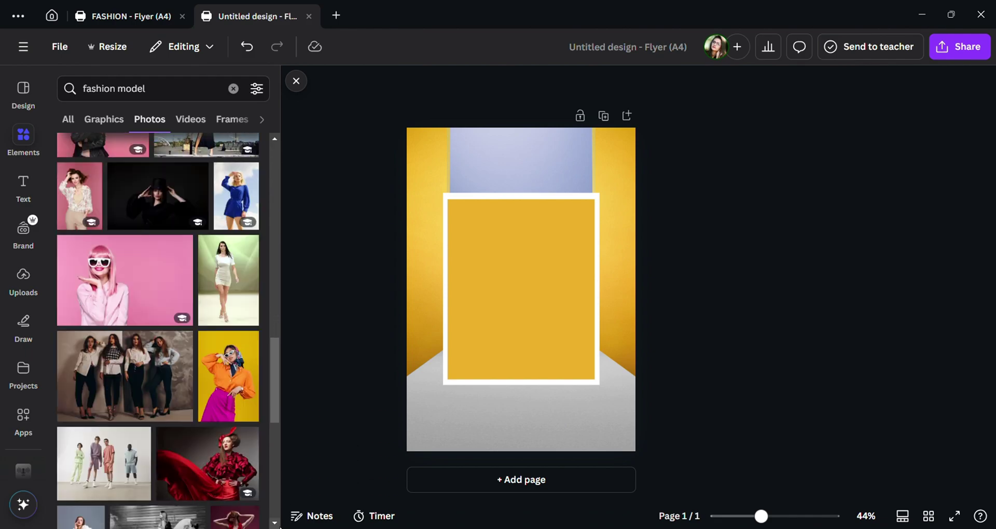
scroll(280, 527, "down", 8)
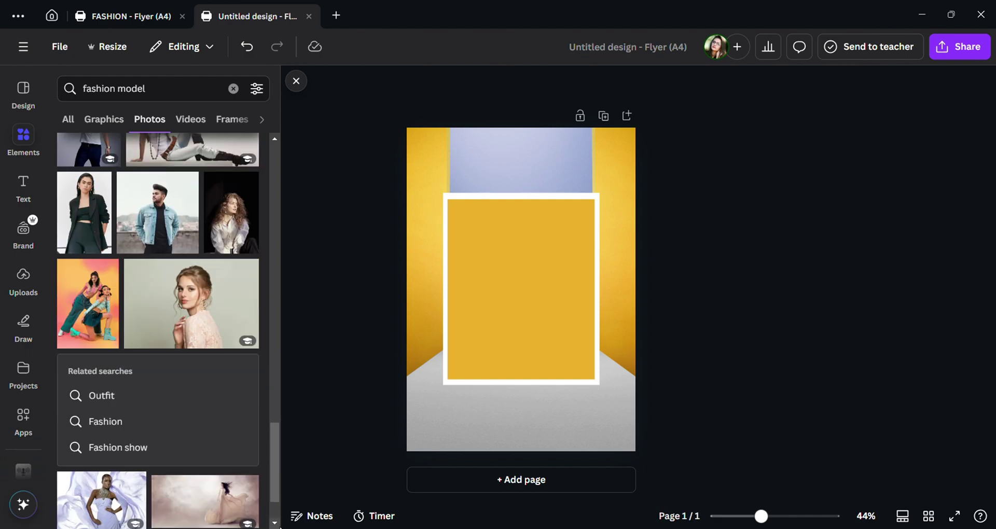
scroll(280, 526, "down", 10)
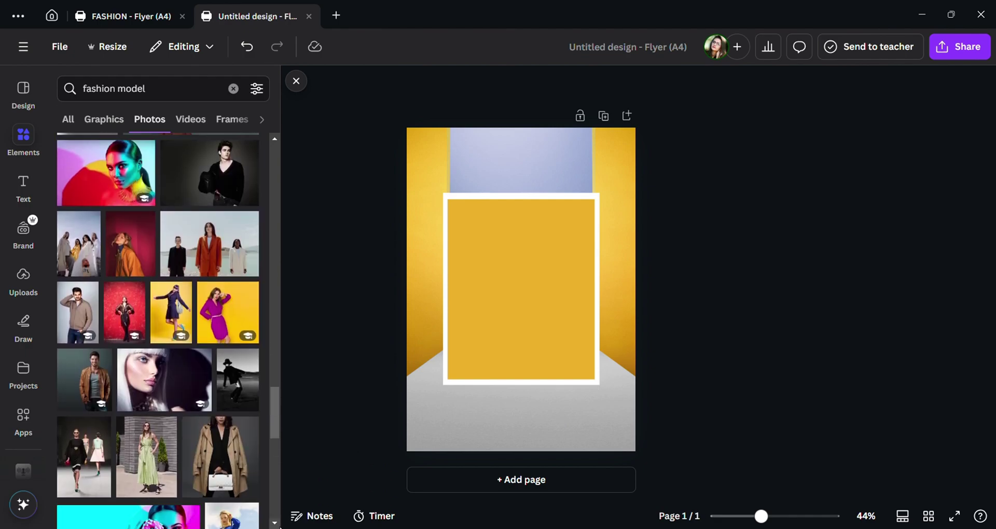
scroll(280, 527, "down", 10)
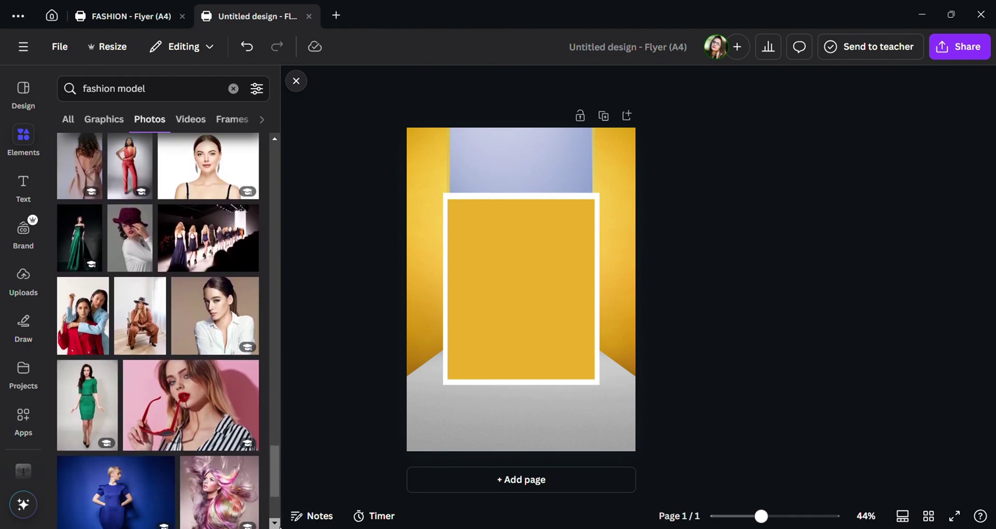
scroll(280, 526, "down", 8)
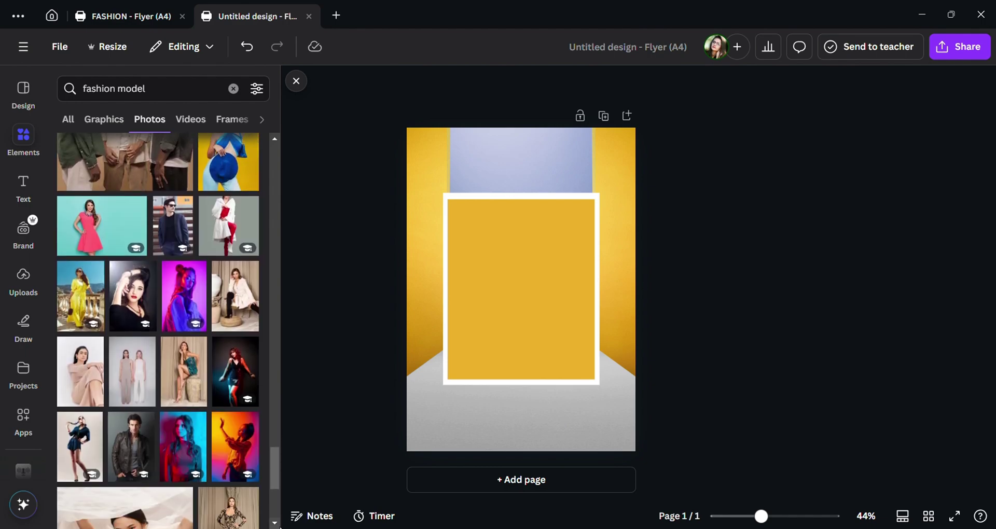
scroll(281, 527, "down", 3)
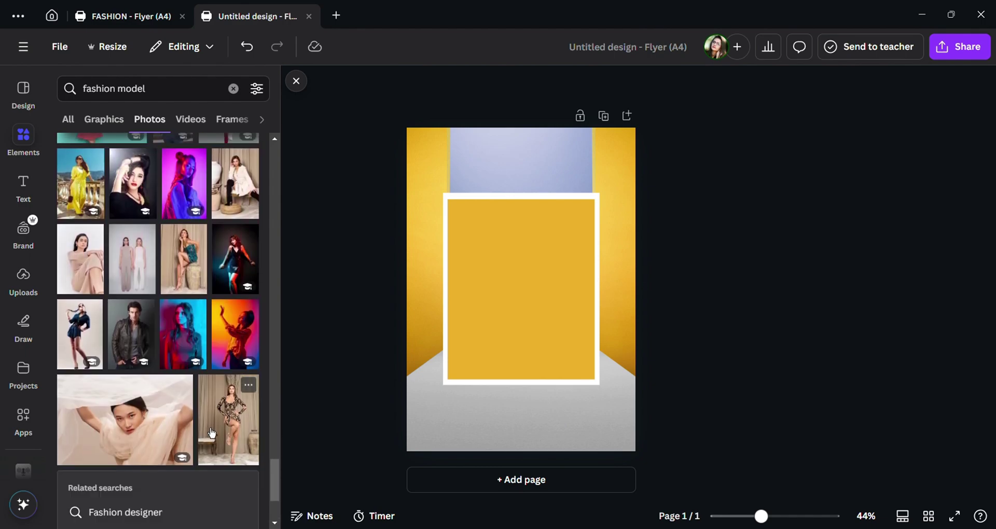
left_click(222, 425)
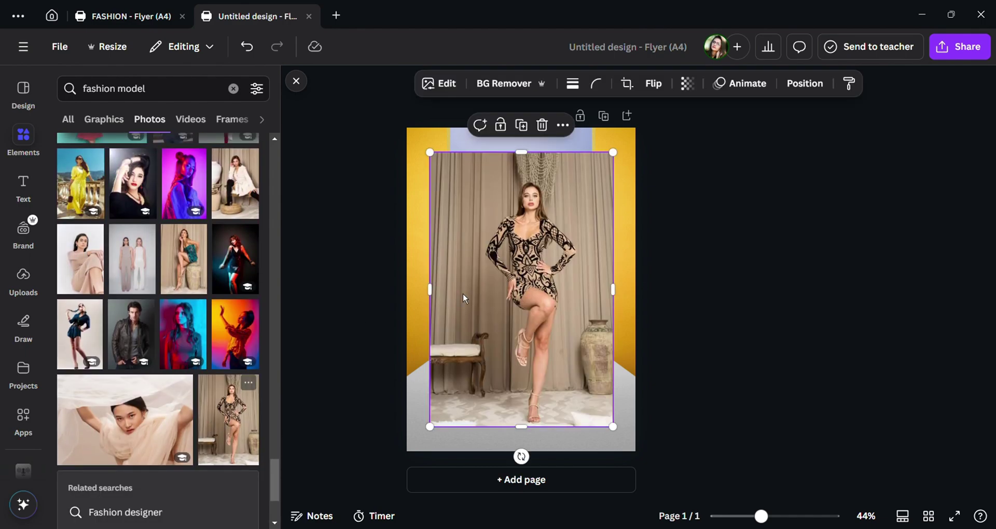
Remove the background from the model photo and shrink it so the model stands centred within the yellow panel.
left_click(494, 84)
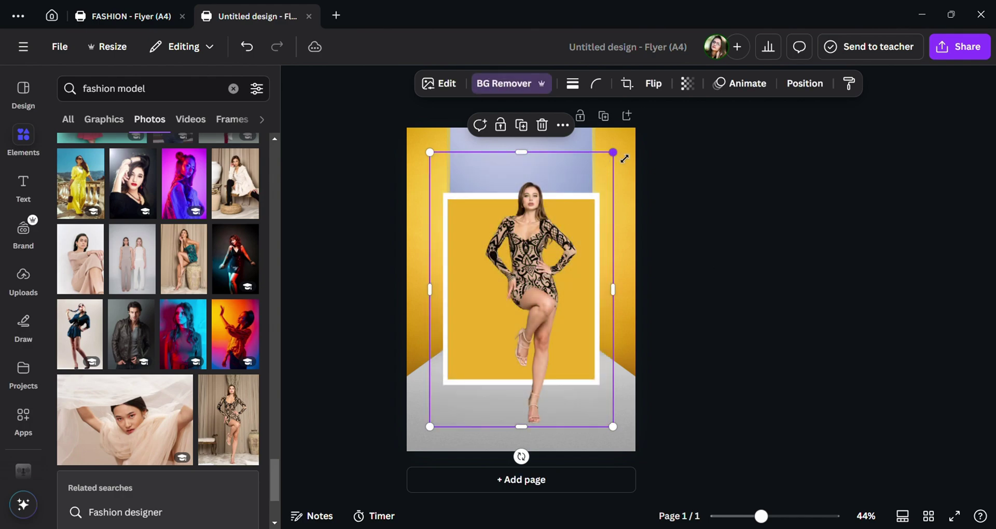
left_click_drag(624, 159, 592, 205)
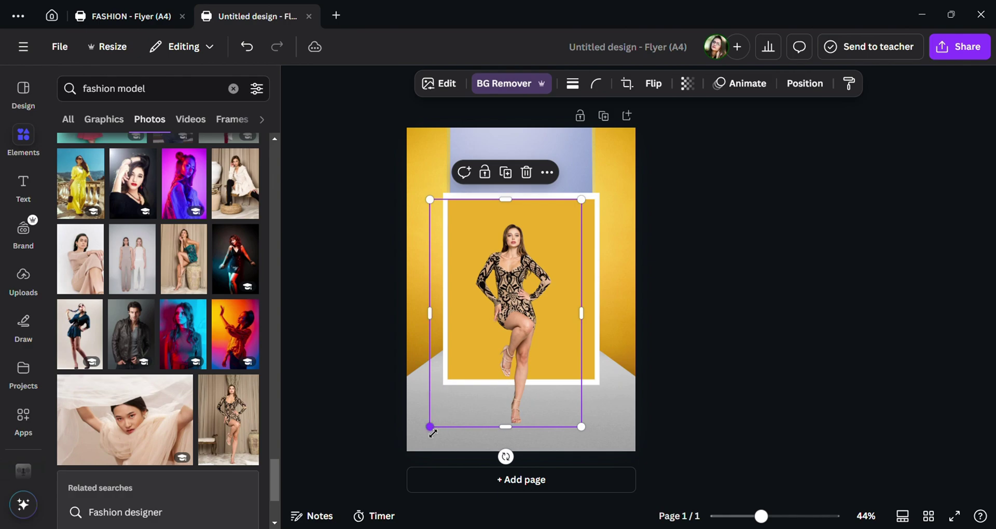
left_click_drag(433, 432, 457, 384)
left_click_drag(535, 332, 537, 330)
left_click(781, 383)
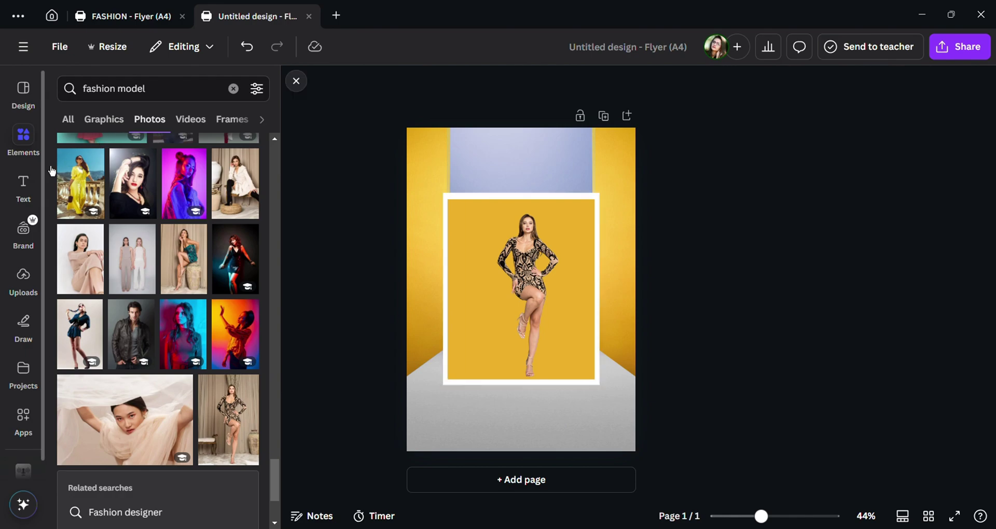
Add a heading text reading "FASHIION" to the flyer.
left_click(23, 185)
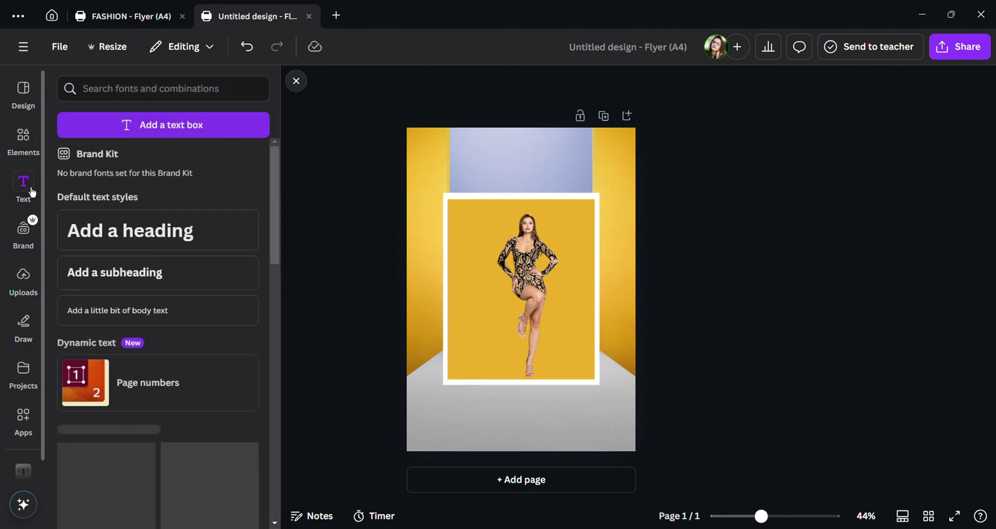
left_click(184, 243)
type("FASHIION")
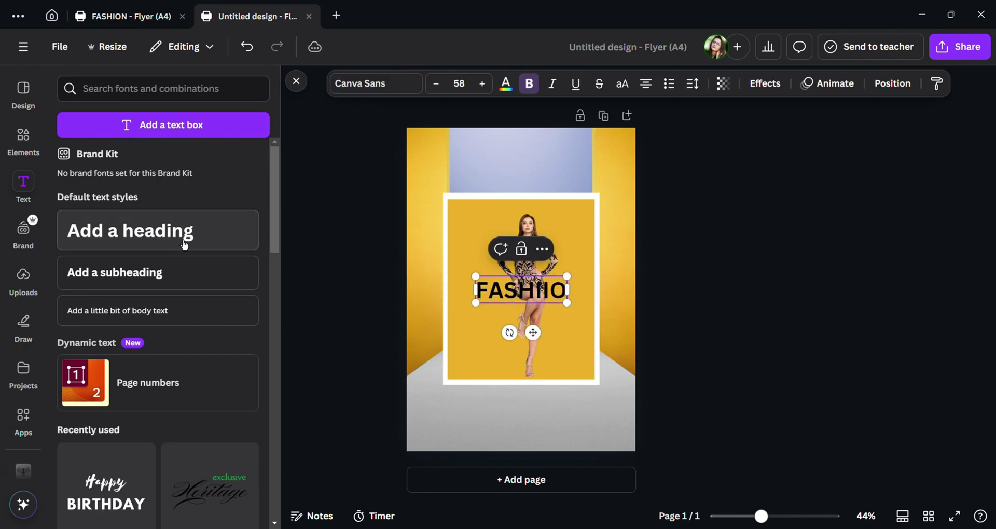
left_click(733, 351)
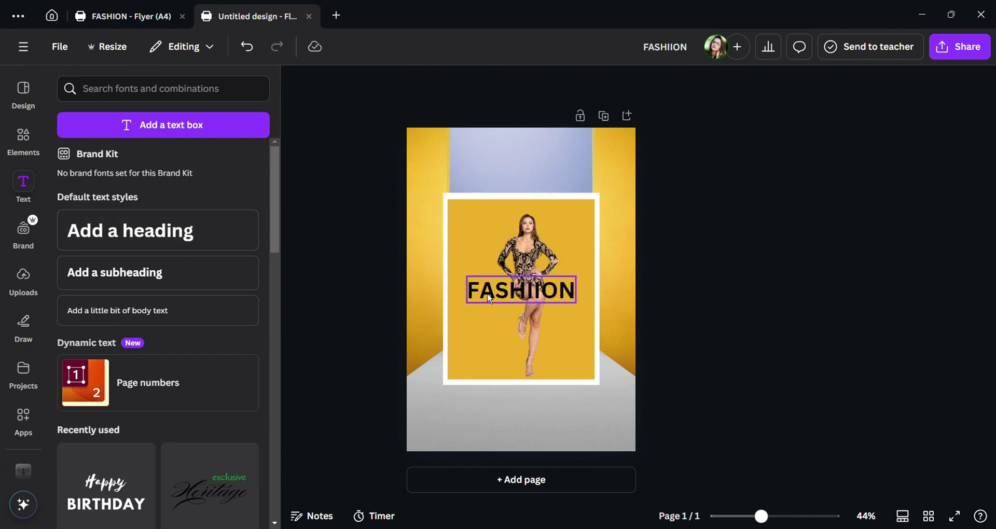
Enlarge the heading to about 135 mm wide along the yellow panel's top edge and send it backward behind the model.
left_click(490, 296)
left_click_drag(491, 296, 458, 251)
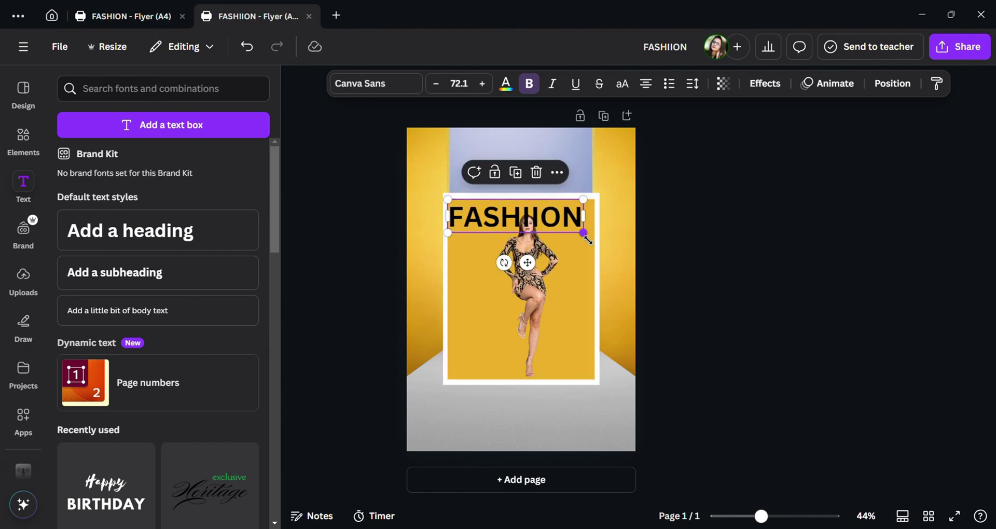
left_click_drag(584, 234, 598, 247)
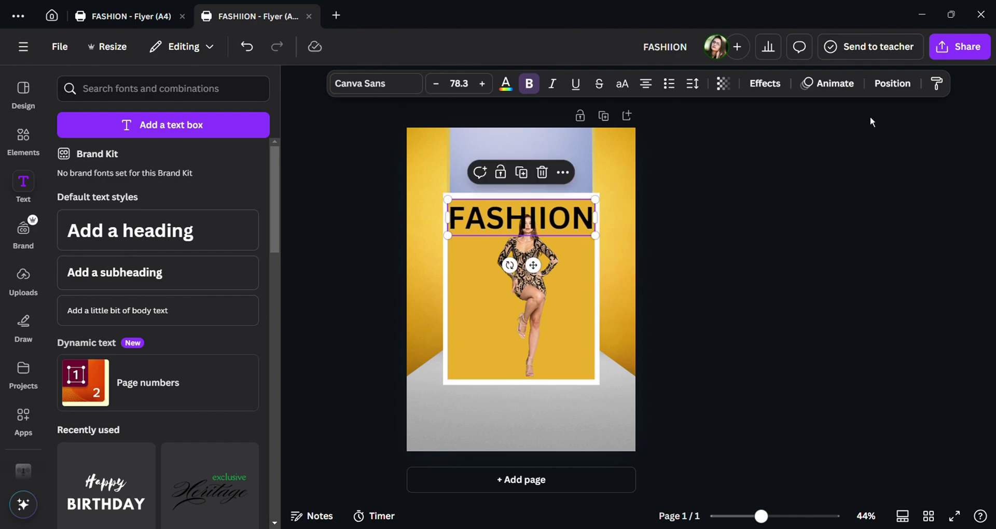
left_click(892, 83)
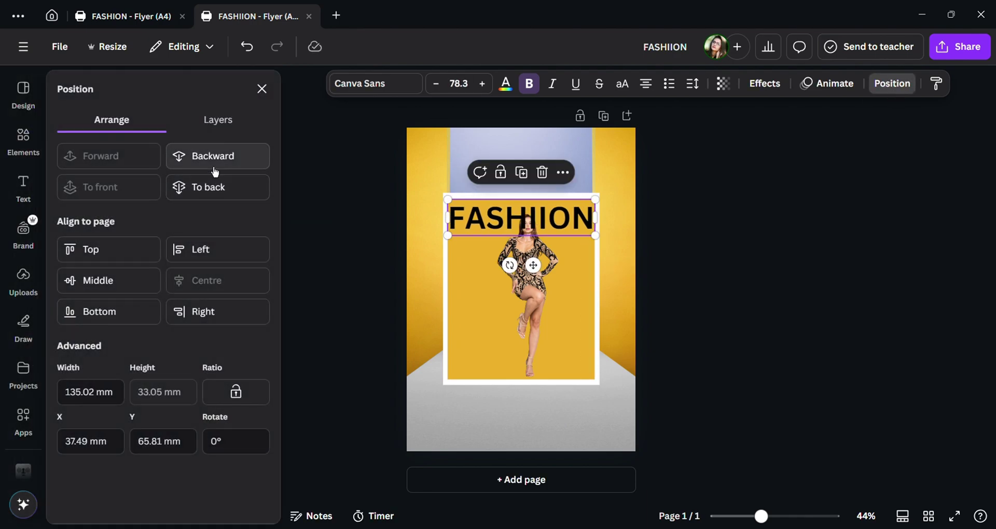
left_click(214, 167)
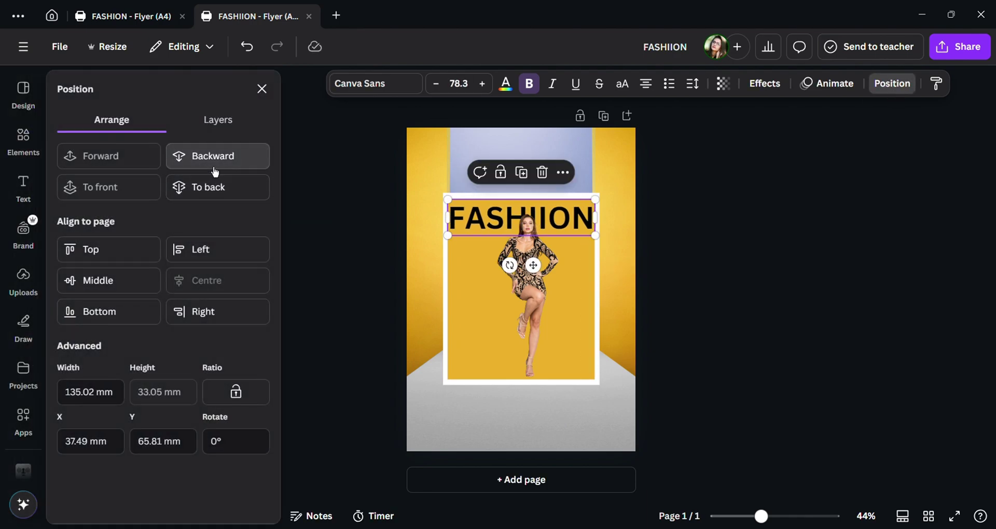
Set the heading's font to Asad and shrink it to about size 75.1 so it fits the yellow panel's width.
left_click(367, 90)
left_click(152, 151)
type("ASD")
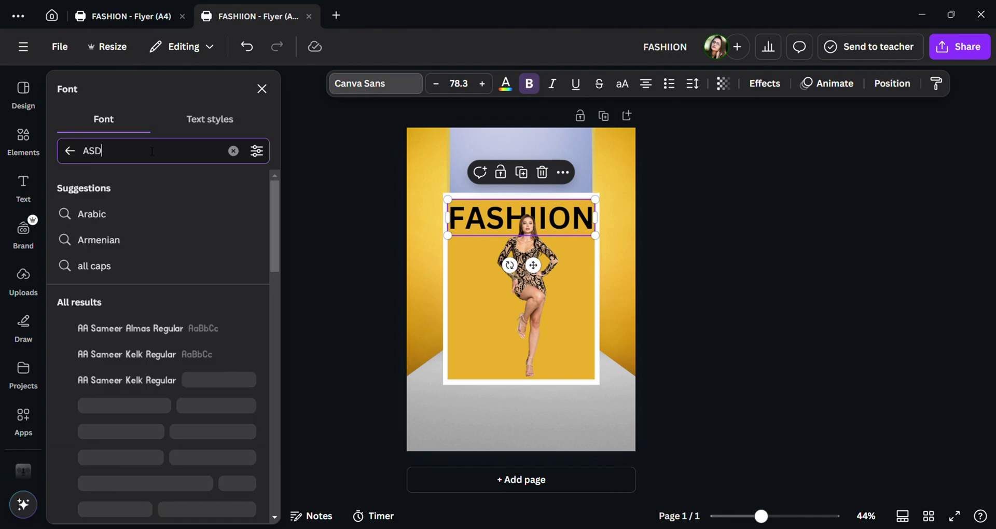
key("BackSpace")
type("AD")
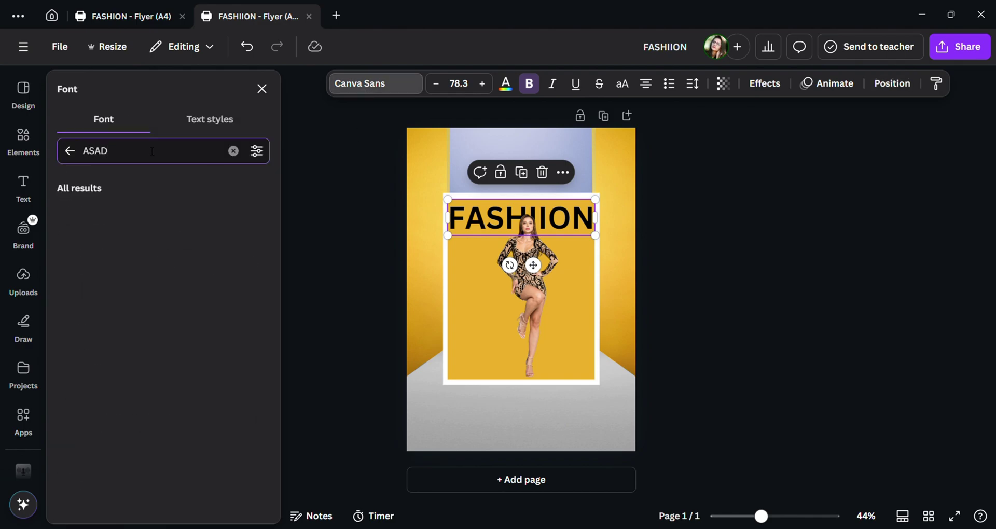
left_click(131, 225)
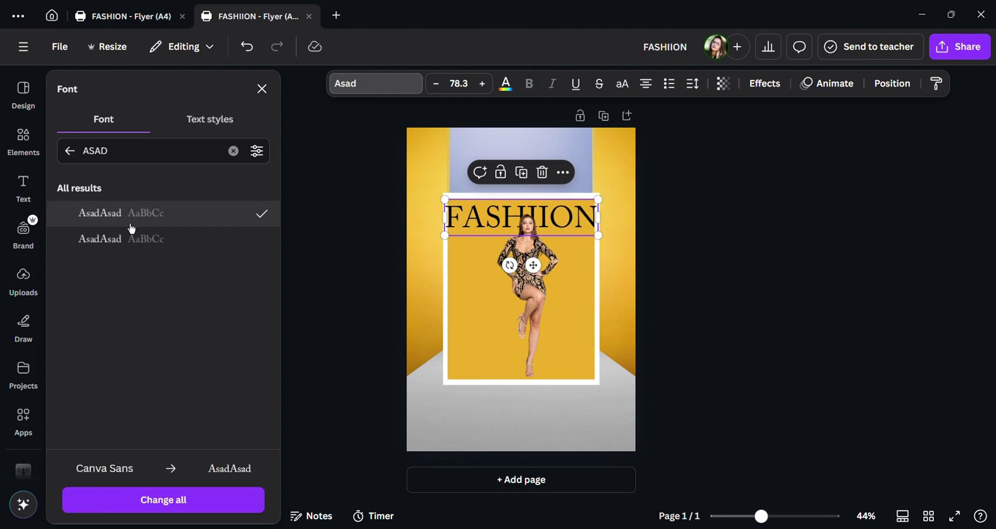
left_click(134, 251)
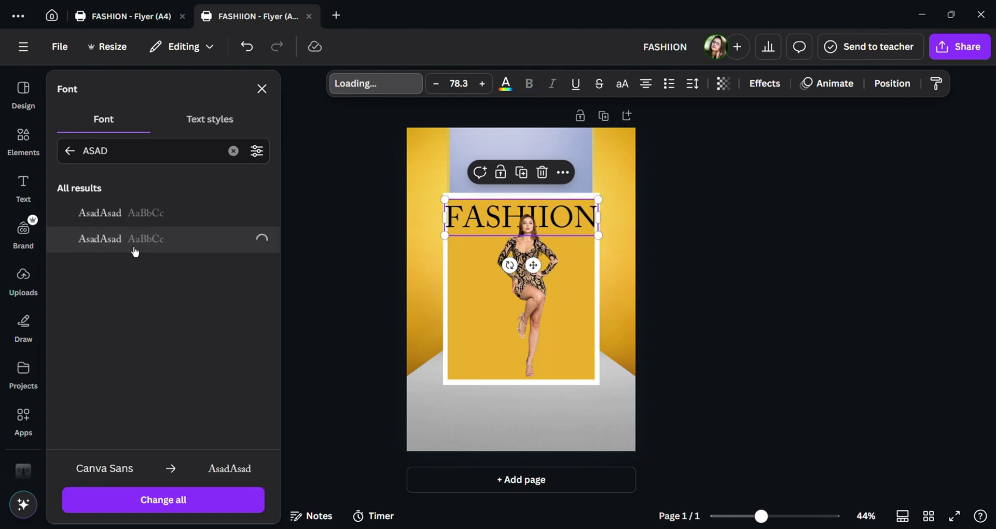
left_click(139, 223)
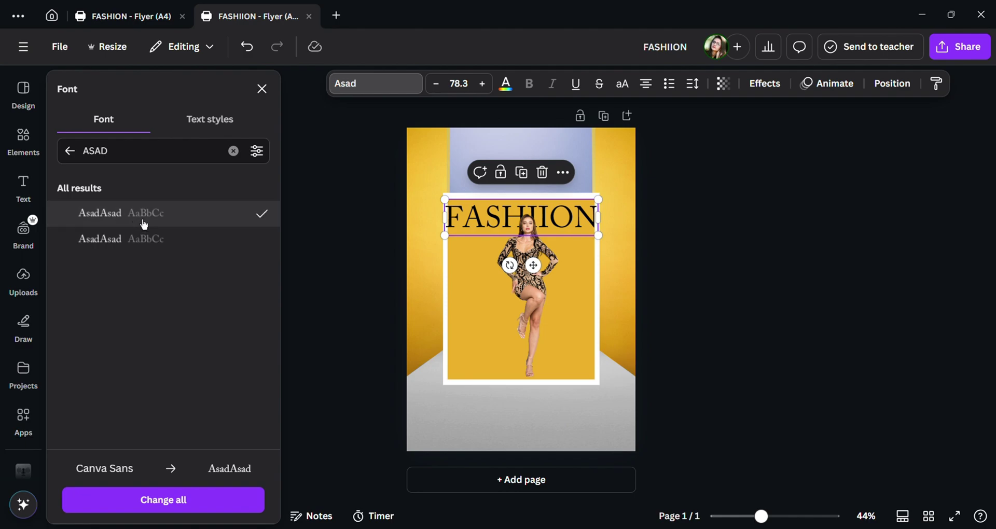
left_click(363, 366)
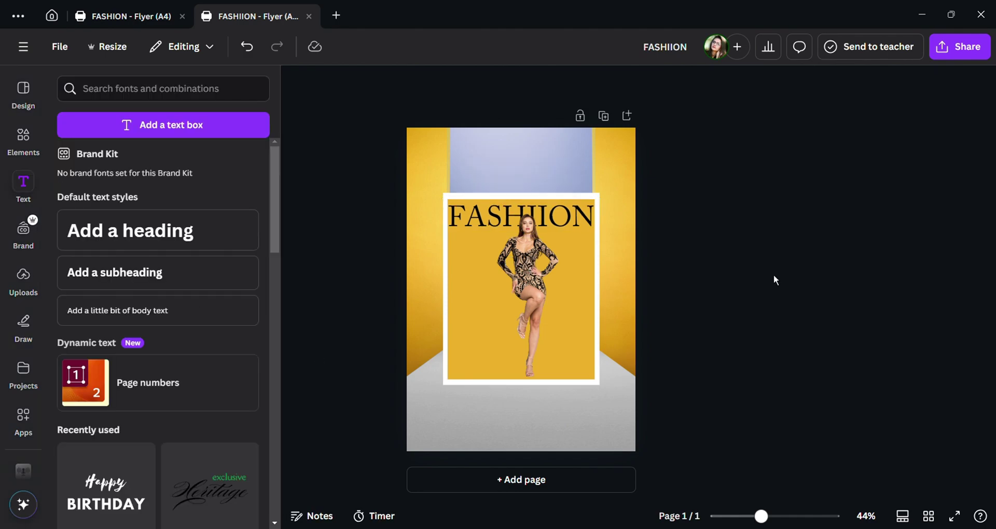
Try several photo colours on the heading and settle on the dark brown from the model photo's colours.
left_click(462, 225)
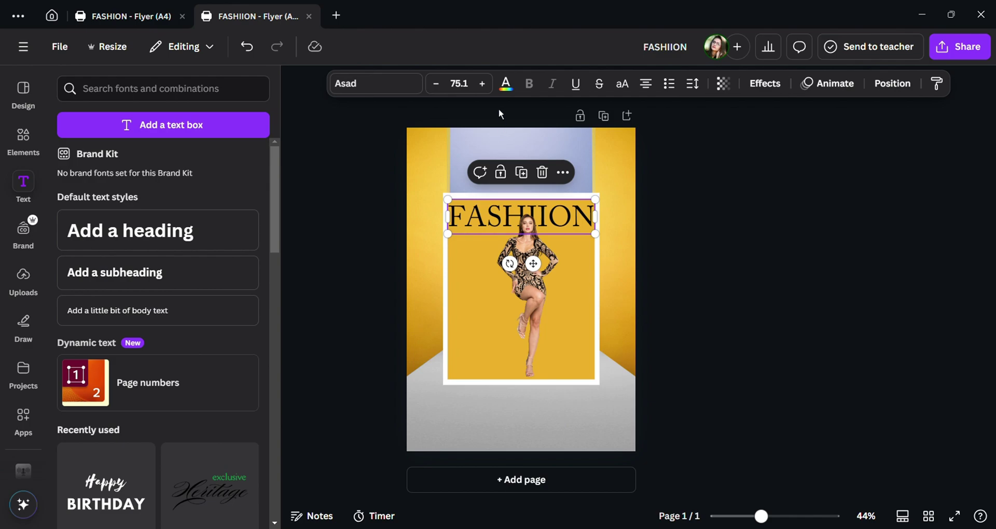
left_click(506, 84)
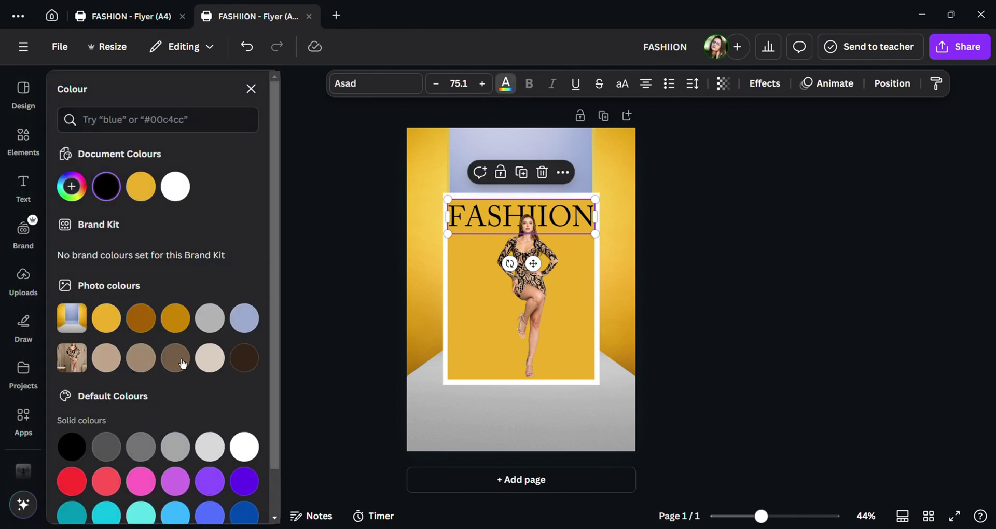
left_click(252, 364)
left_click(138, 317)
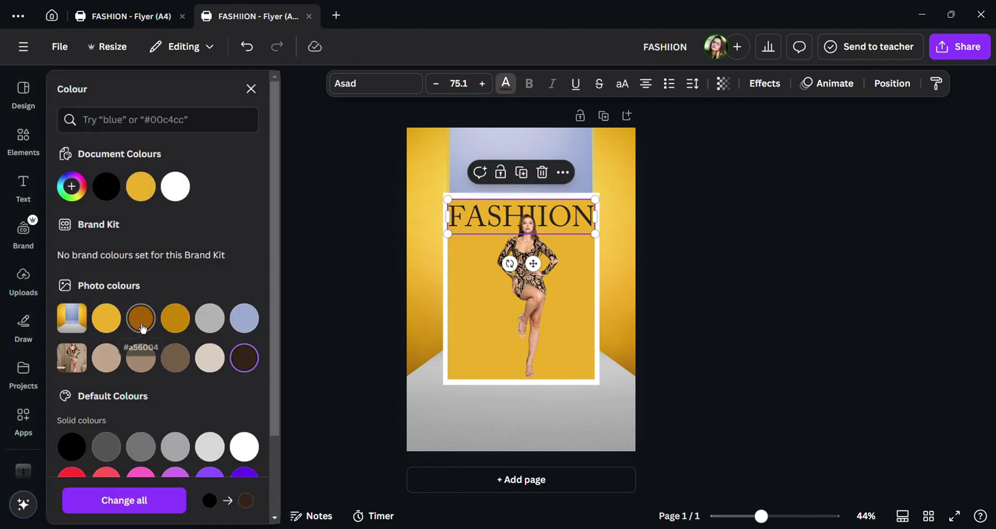
left_click(258, 369)
left_click(179, 367)
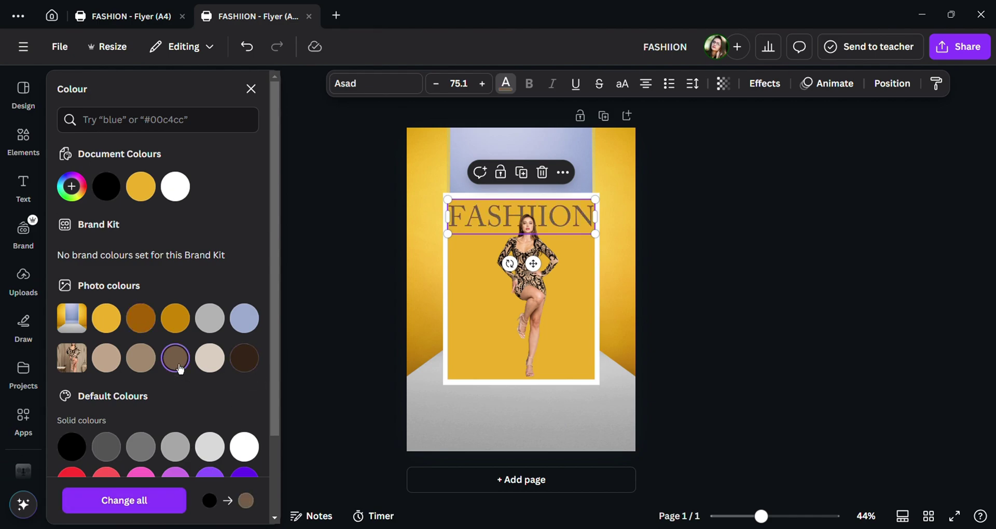
left_click(182, 327)
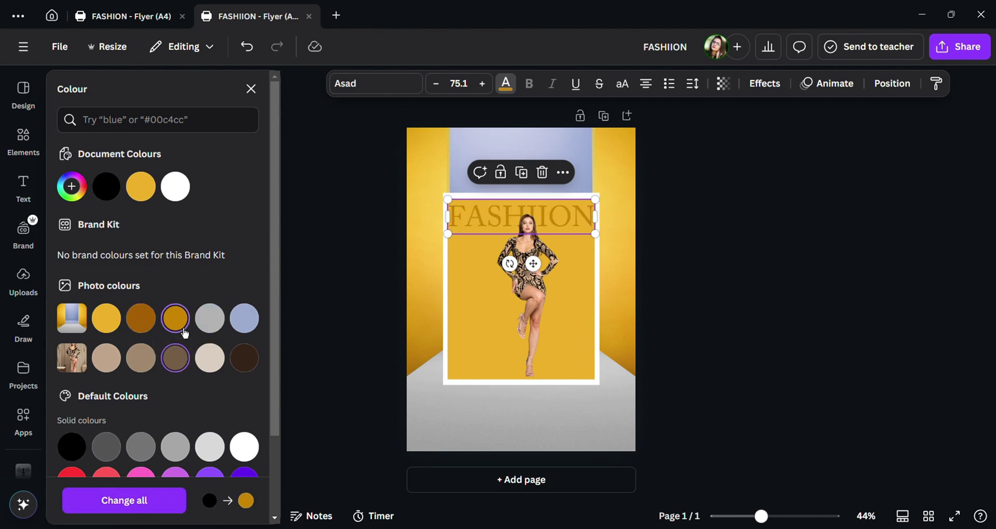
left_click(242, 326)
left_click(250, 363)
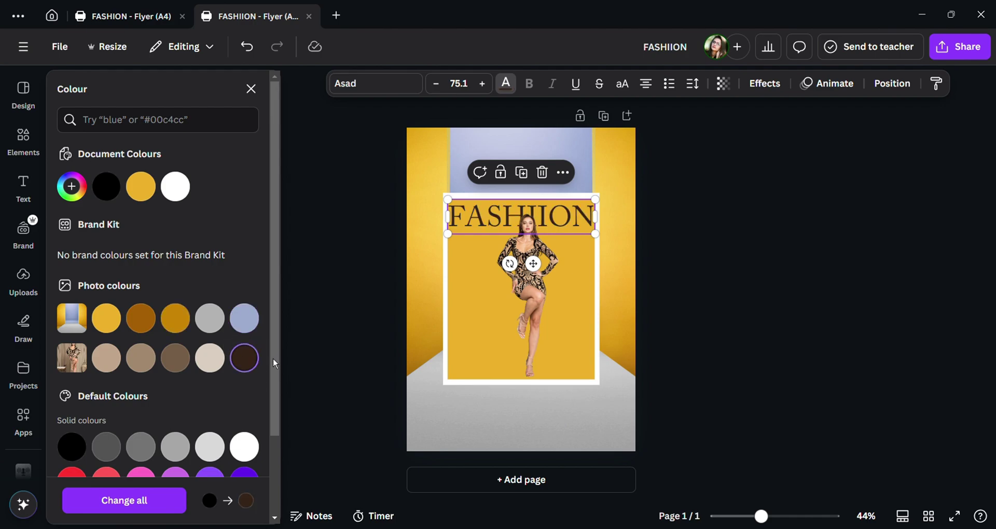
Duplicate the FASHIION heading, place the copy over the middle of the flyer and change its text to NEW.
left_click(317, 354)
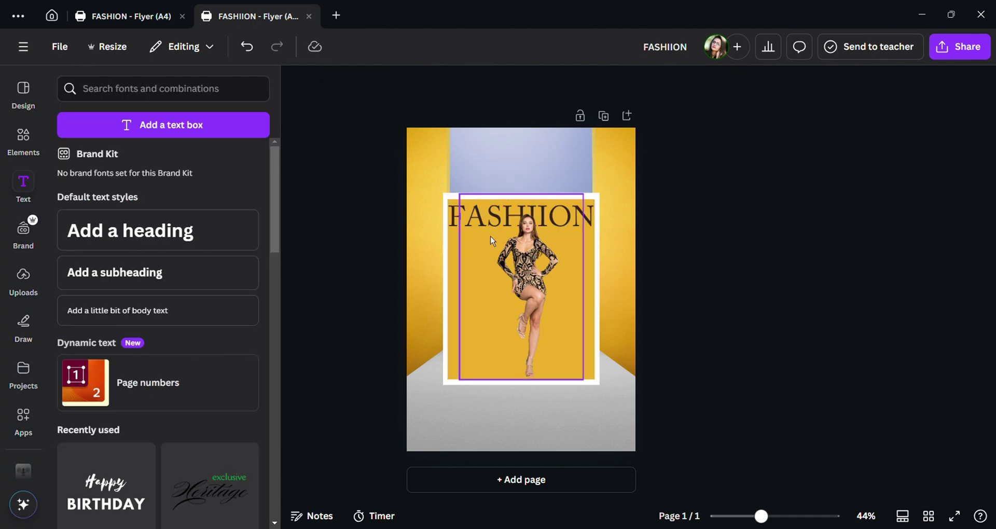
left_click(464, 228)
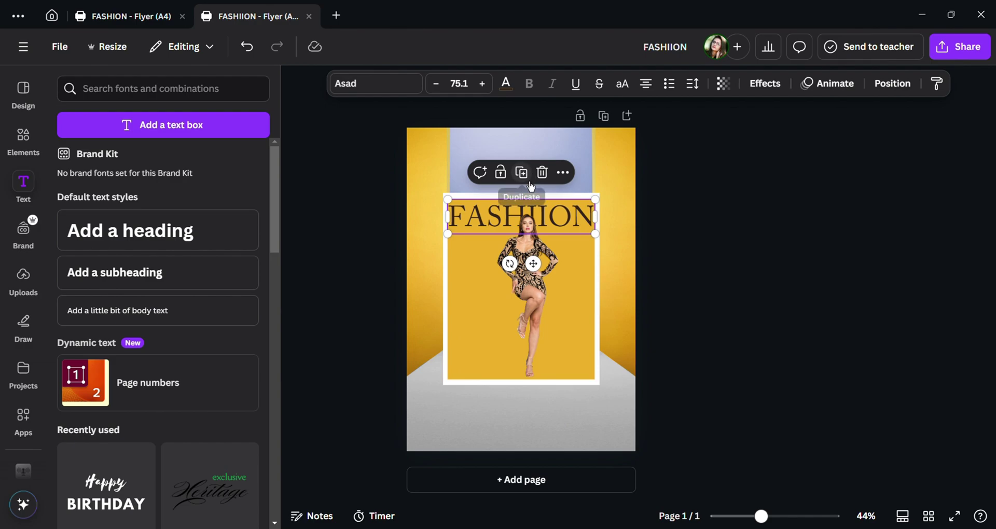
left_click_drag(521, 203, 482, 303)
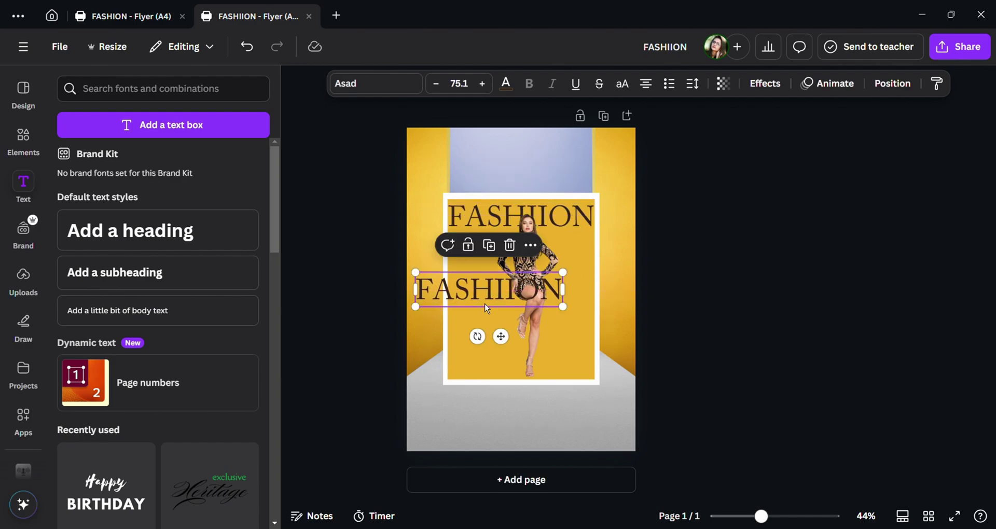
double_click(485, 304)
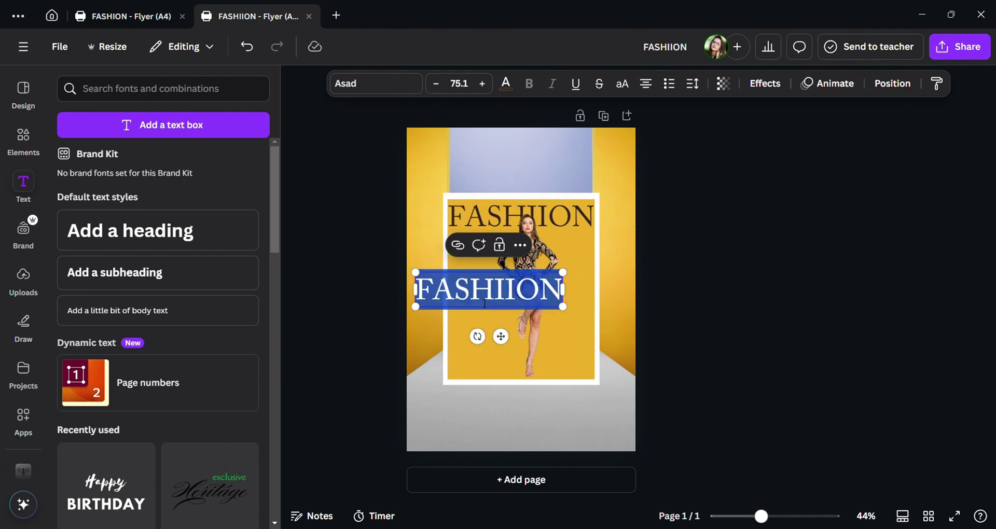
type("NEW")
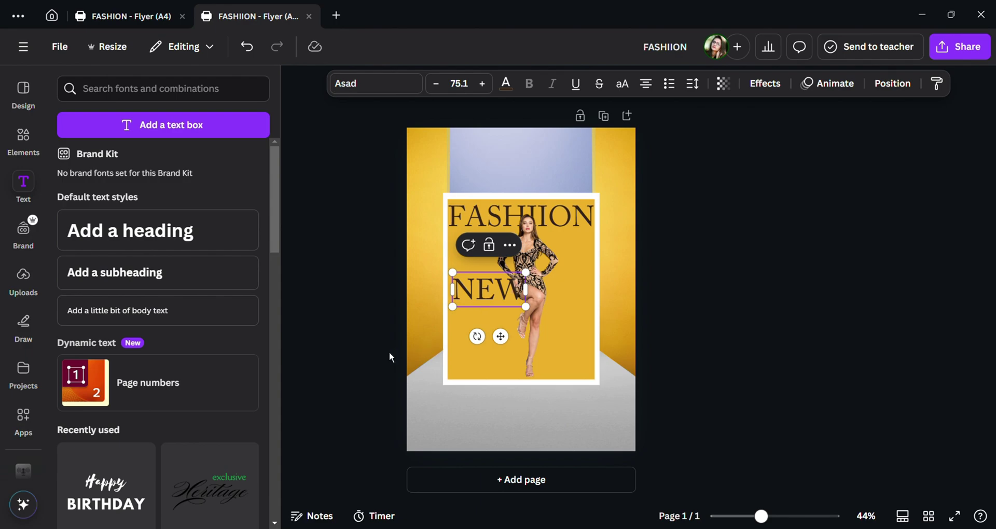
Rotate the NEW text to read vertically upward and fit it at about size 62.1 into the yellow panel's lower left corner.
left_click_drag(476, 337, 558, 328)
left_click_drag(486, 319, 476, 352)
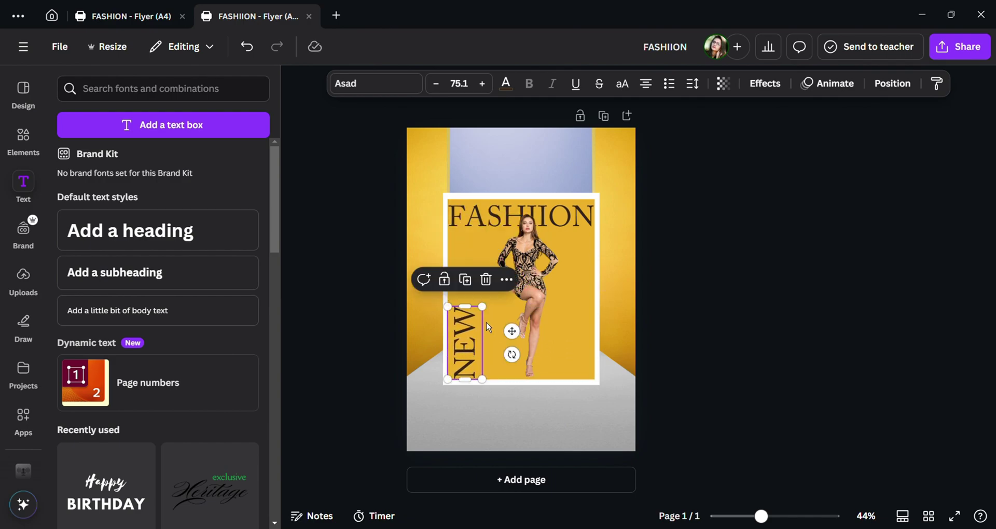
left_click_drag(489, 316, 486, 330)
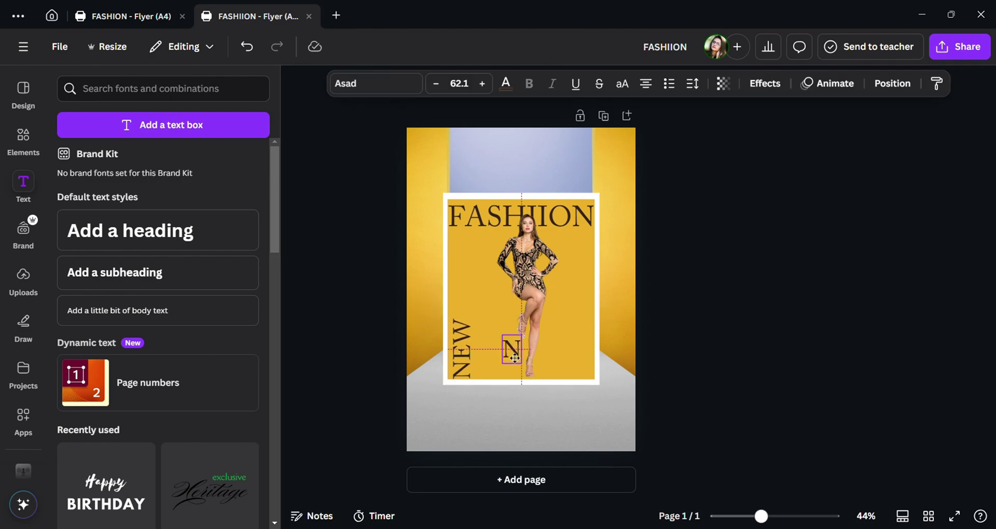
Enlarge the separate letter N to about size 133 and place it beside NEW along the panel's lower edge.
left_click_drag(516, 353, 467, 328)
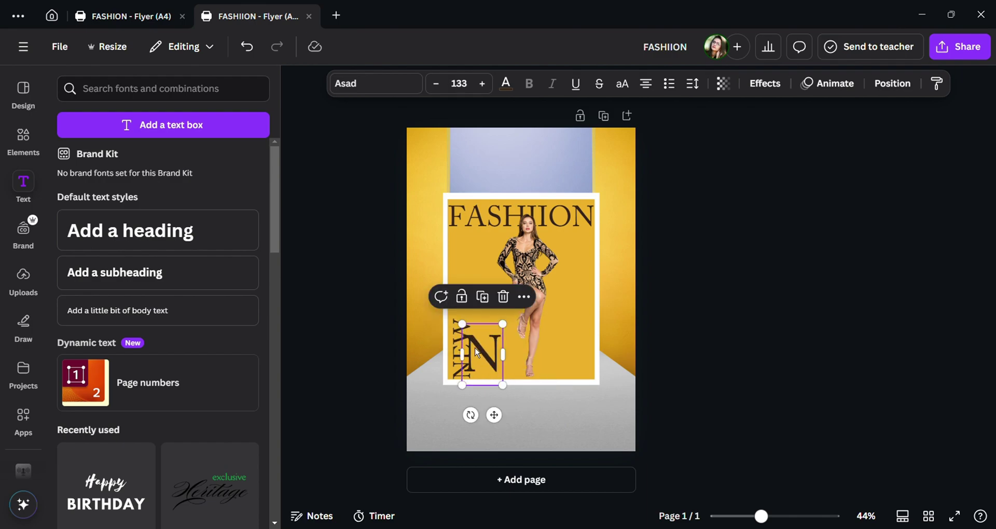
left_click_drag(482, 360, 486, 363)
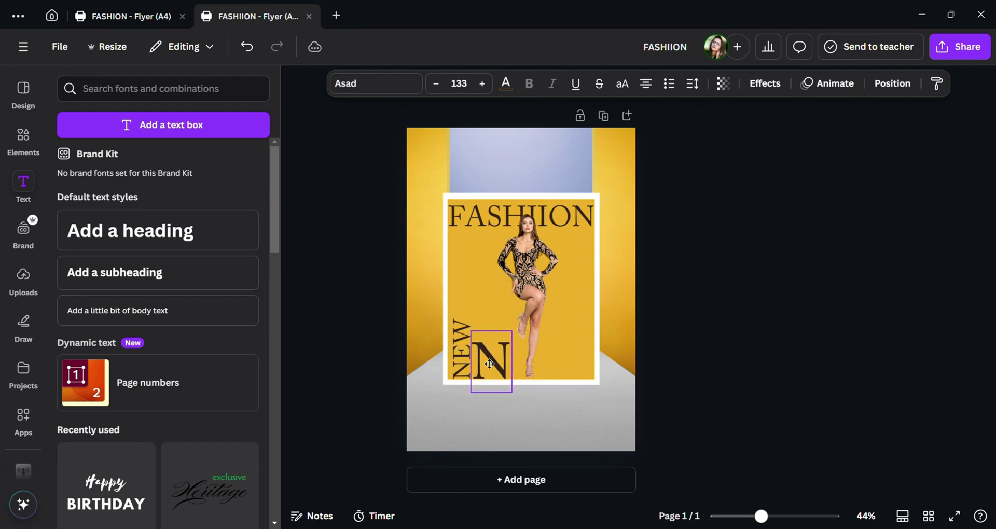
left_click(489, 364)
Duplicate the large N, change the copy to O and align it directly beside the N.
left_click(496, 309)
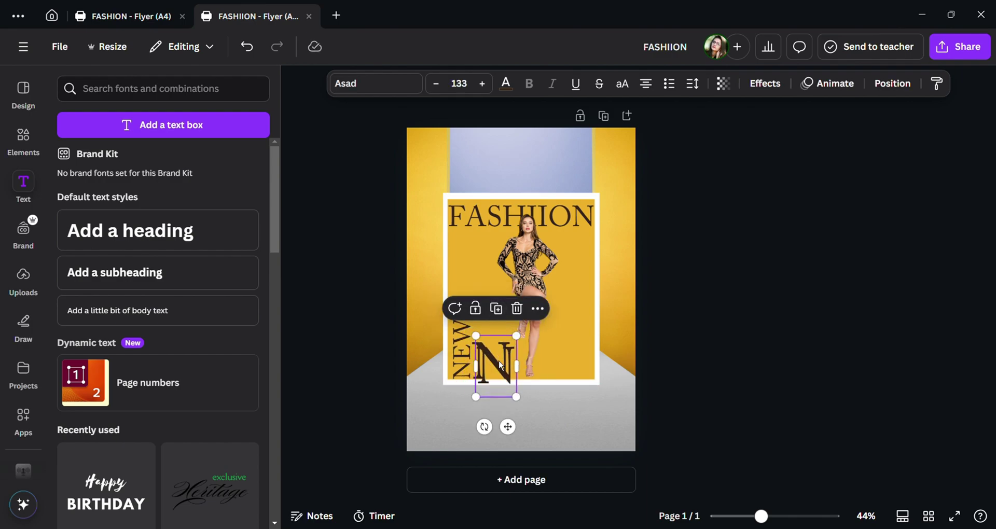
left_click_drag(500, 365, 531, 352)
double_click(531, 352)
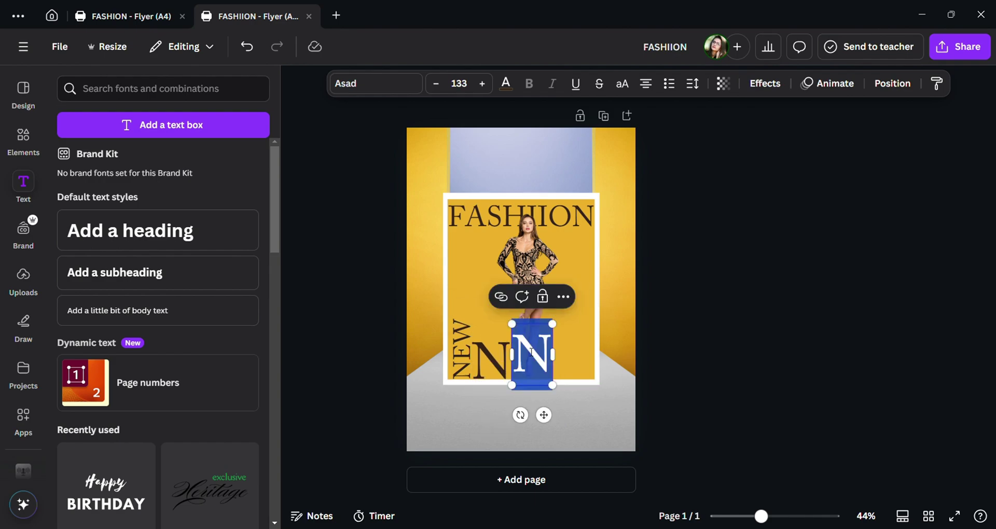
type("O")
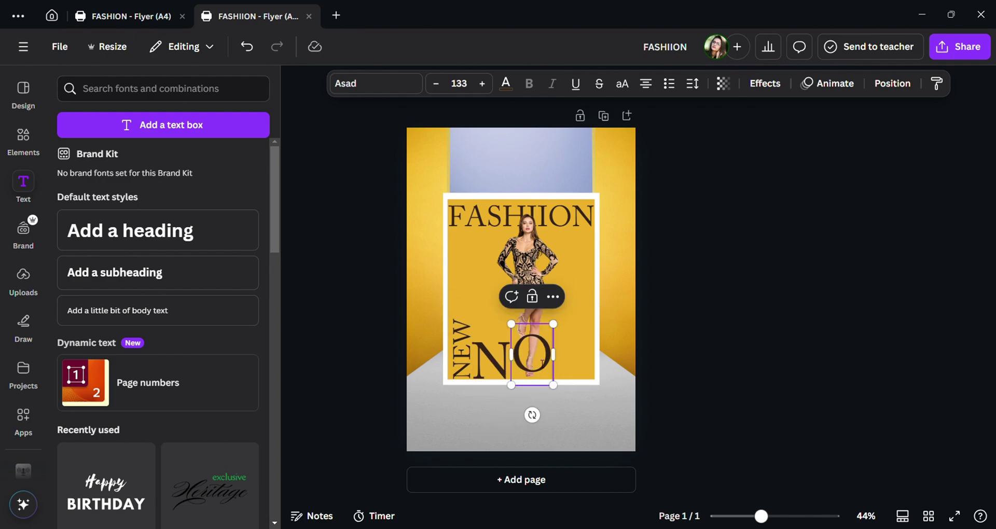
left_click(704, 404)
left_click(529, 359)
left_click_drag(529, 359, 527, 366)
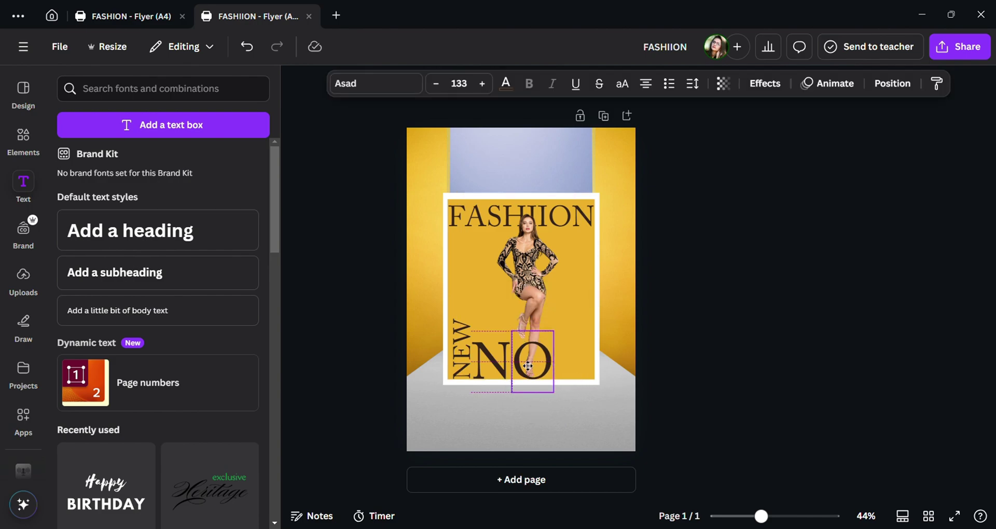
Shrink the model photo slightly so her standing foot falls inside the large O.
left_click(544, 258)
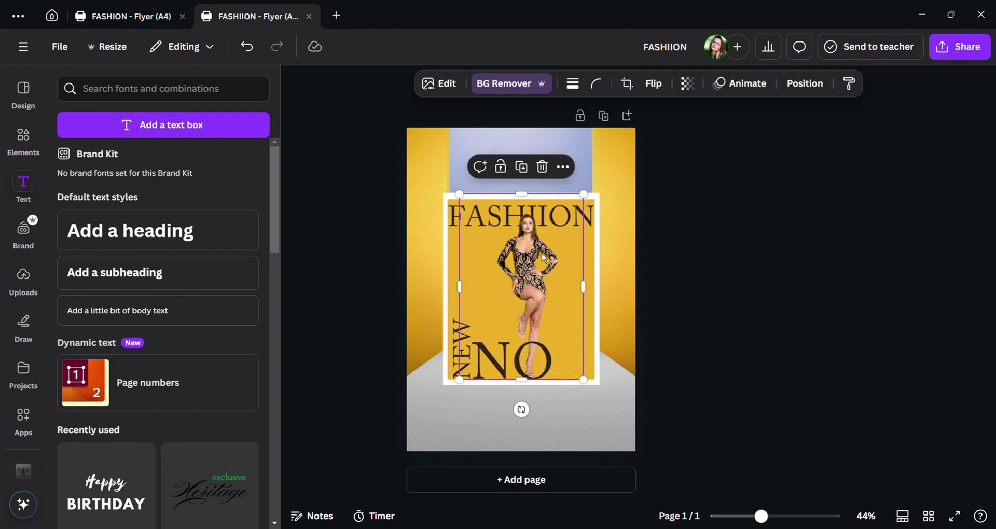
left_click_drag(590, 388, 581, 379)
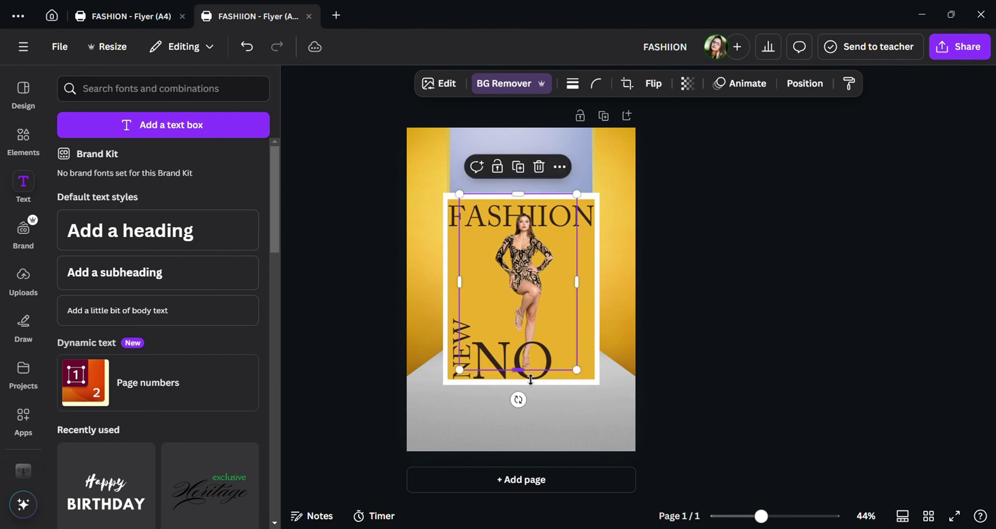
left_click(769, 359)
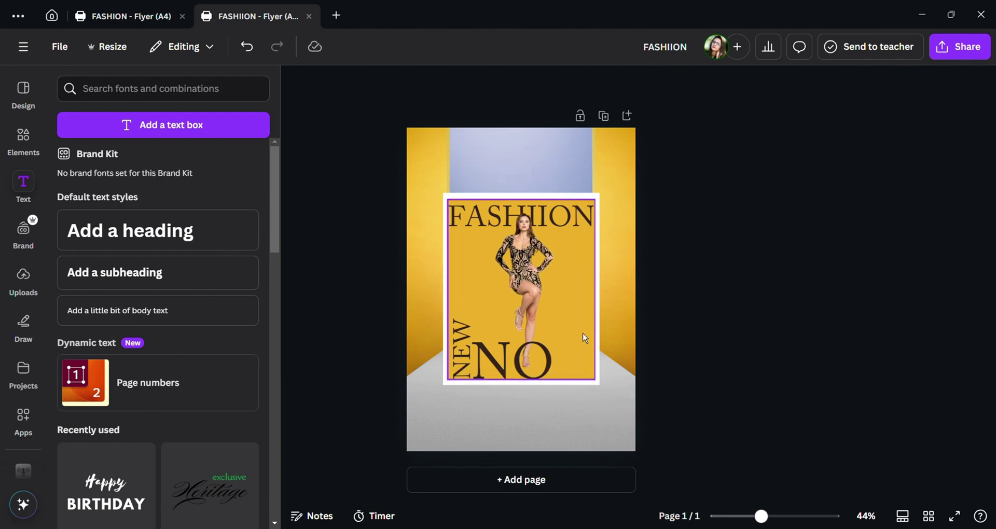
Move the large O up slightly around the model's foot and apply the Hollow text effect with thickness 37.
left_click(541, 370)
mouse_move(541, 369)
left_mouse_down()
mouse_move(537, 341)
mouse_move(535, 358)
left_mouse_up()
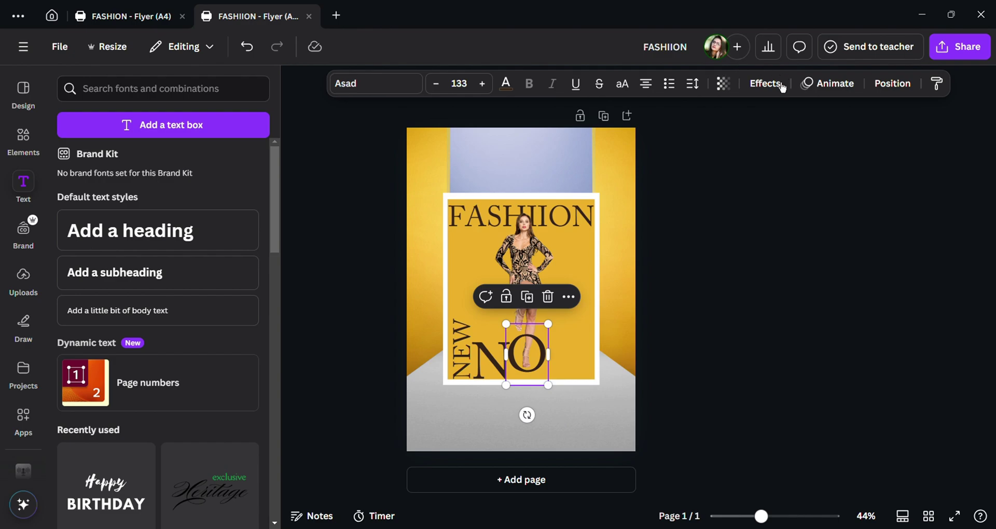
left_click(765, 83)
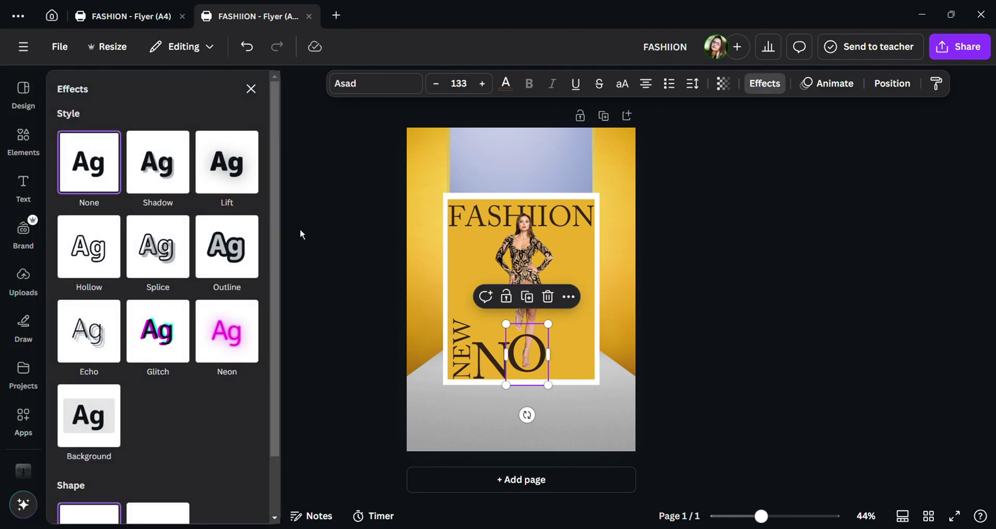
left_click(77, 260)
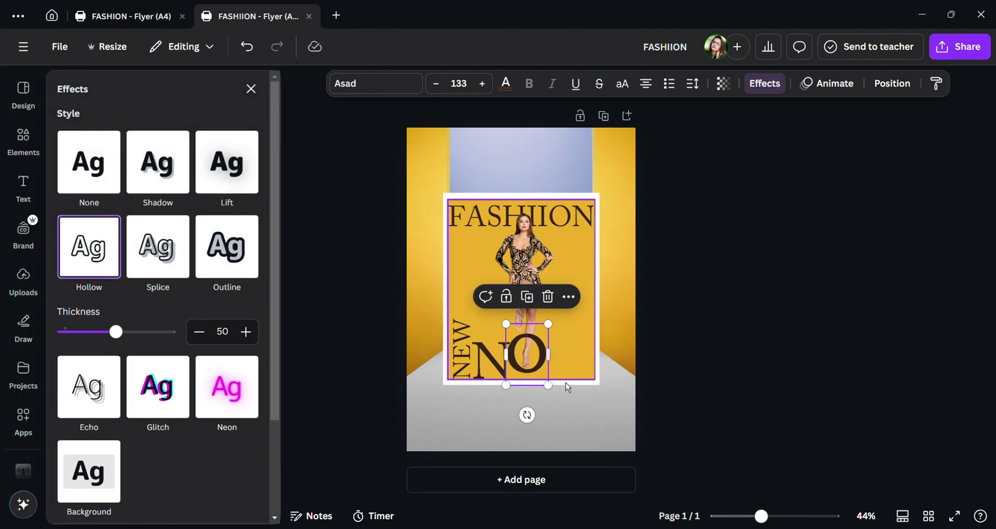
mouse_move(118, 338)
left_mouse_down()
mouse_move(99, 344)
mouse_move(150, 346)
mouse_move(61, 348)
mouse_move(107, 350)
left_mouse_up()
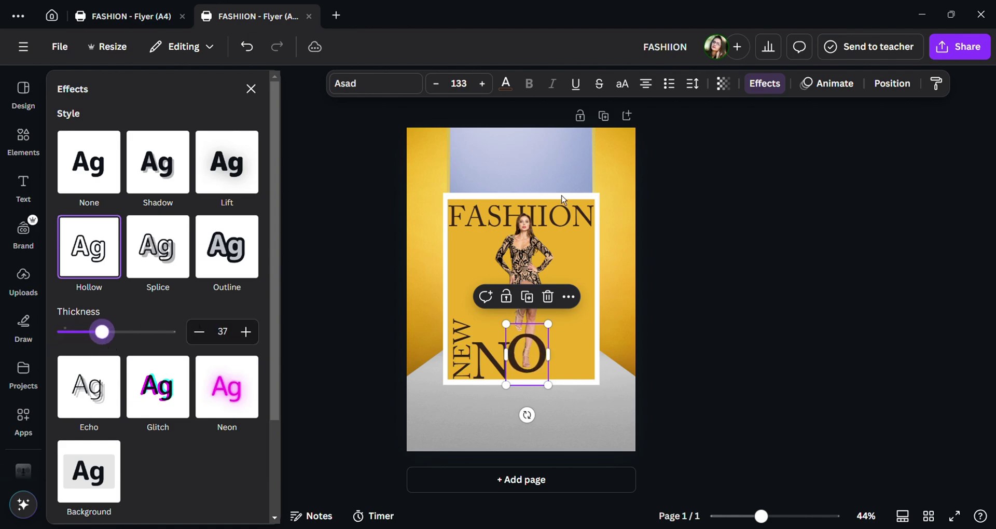
Send the hollow O one layer backward, then pull the extra solid O out of the panel and delete it.
left_click(892, 84)
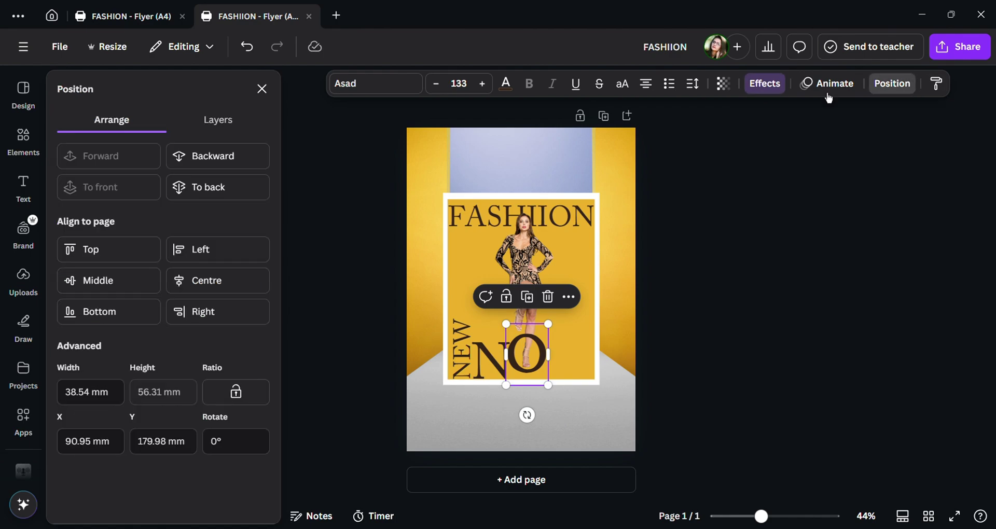
left_click(210, 156)
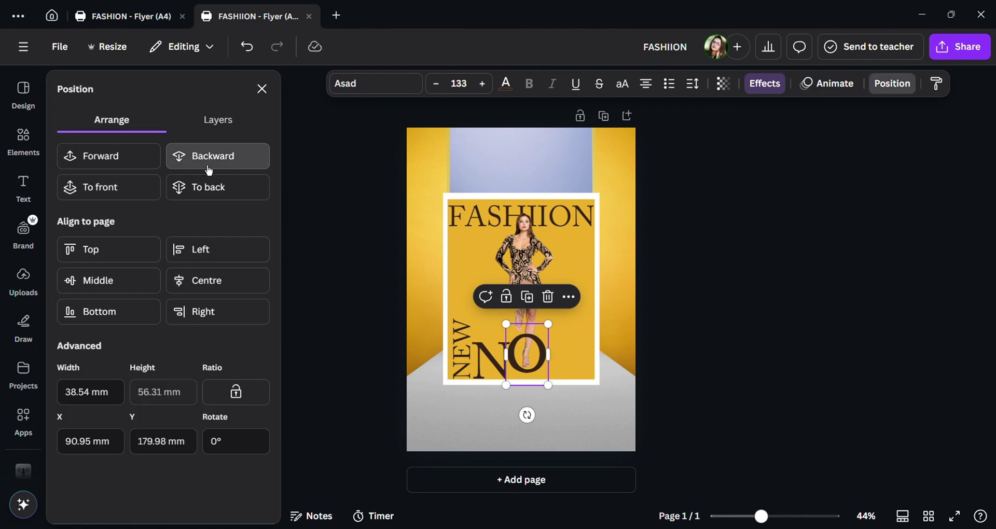
left_click_drag(531, 366, 608, 393)
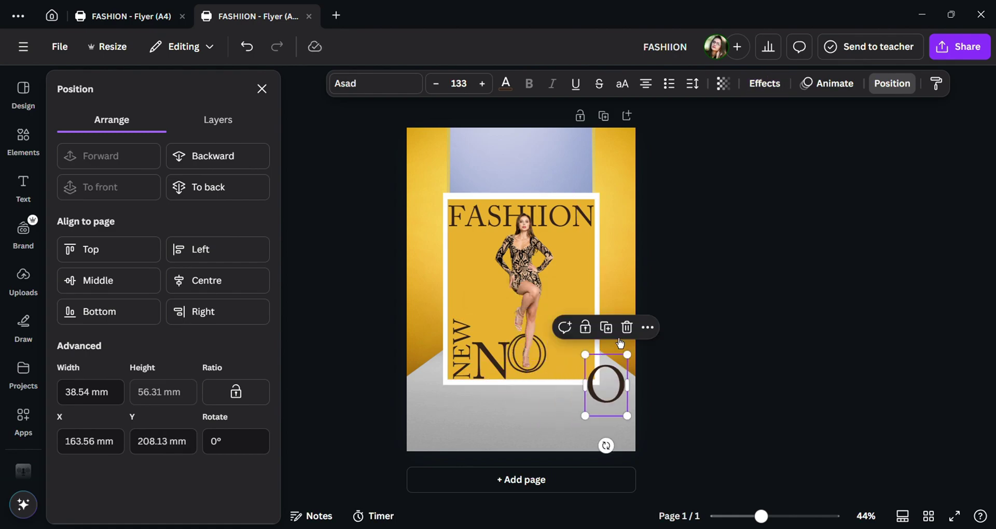
left_click(625, 327)
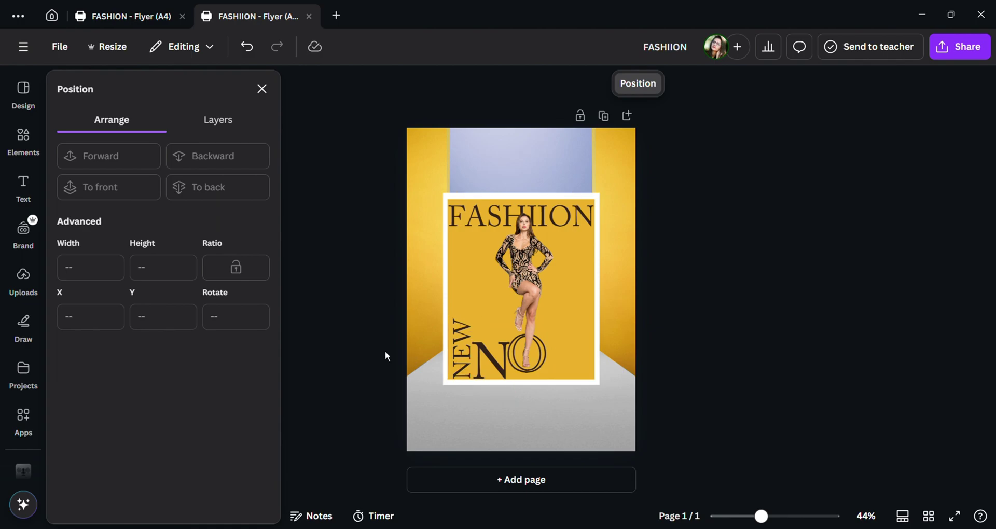
Copy the large N to the other side of the O, change it to W and size it to fit the panel.
left_click(497, 373)
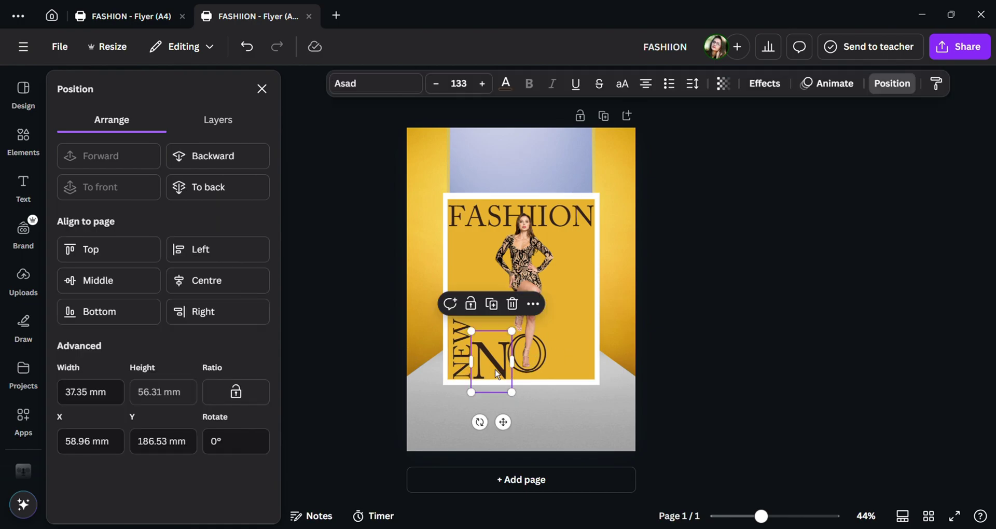
left_click_drag(495, 365, 570, 360)
double_click(570, 358)
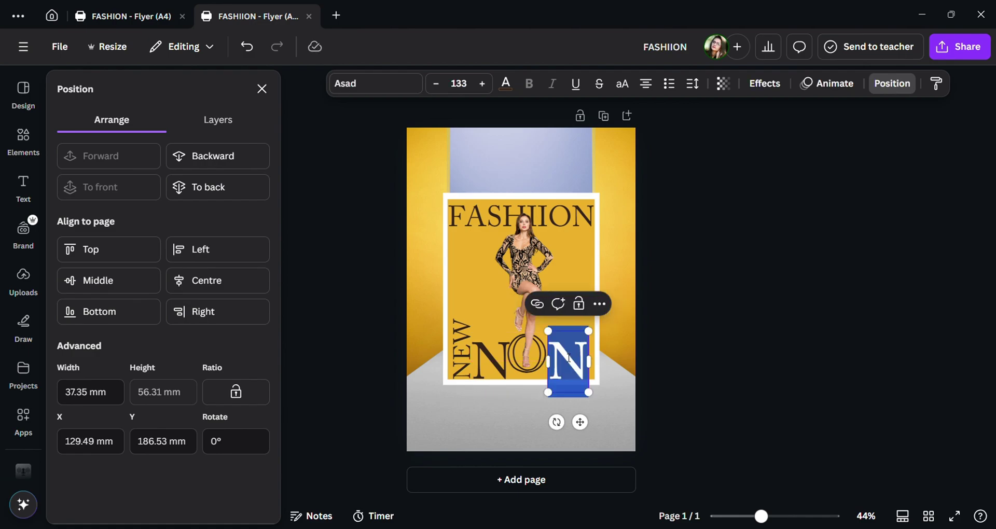
type("W")
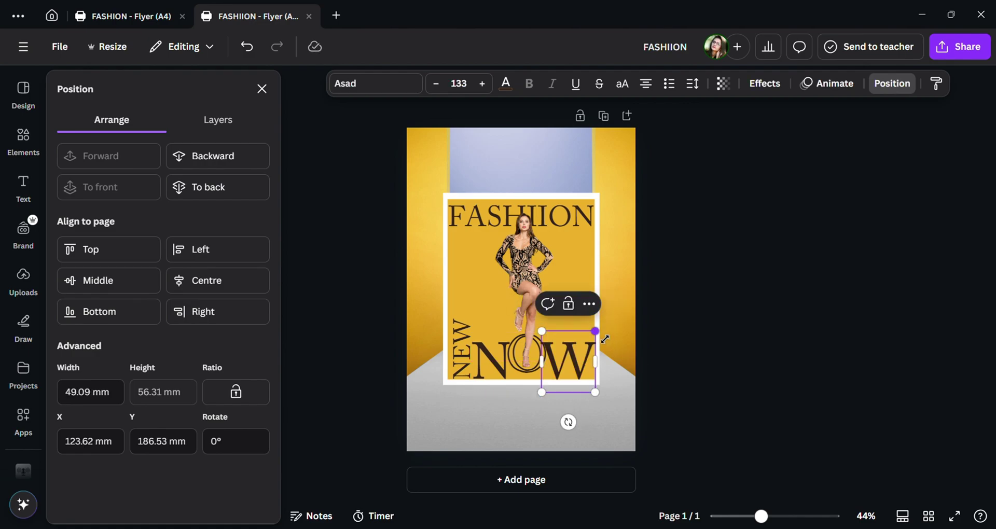
left_click_drag(602, 337, 592, 338)
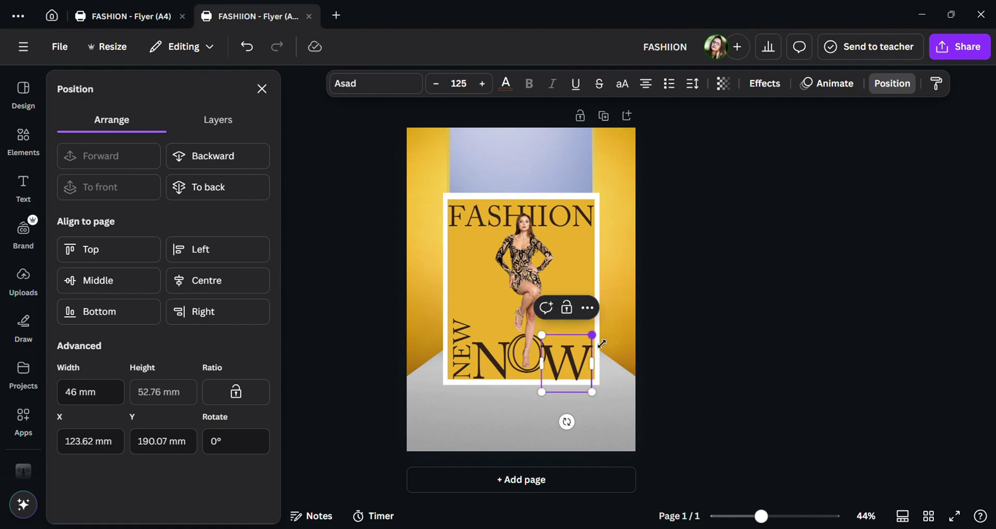
left_click(726, 374)
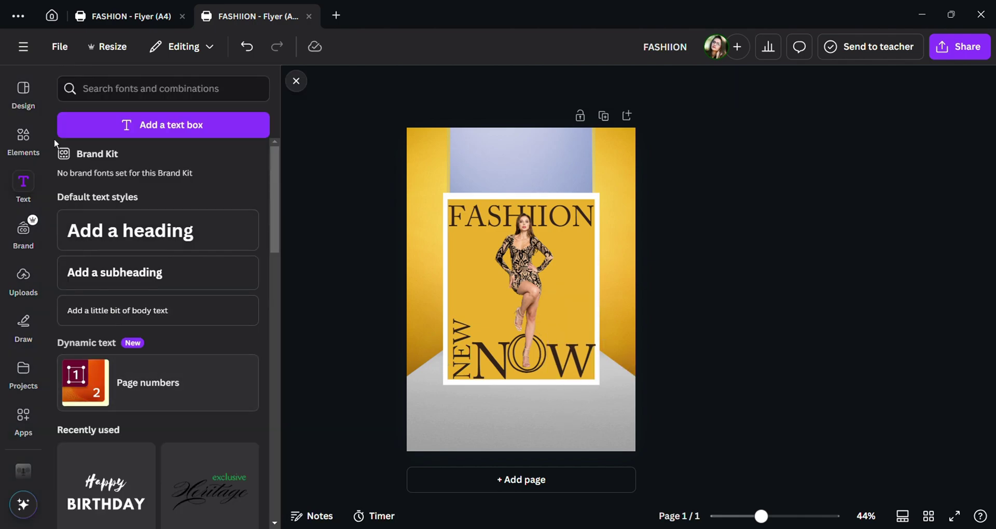
Search the elements for RHOMBUS, insert the solid rhombus graphic and enlarge it to about 135 by 164 mm across the yellow panel.
left_click(23, 139)
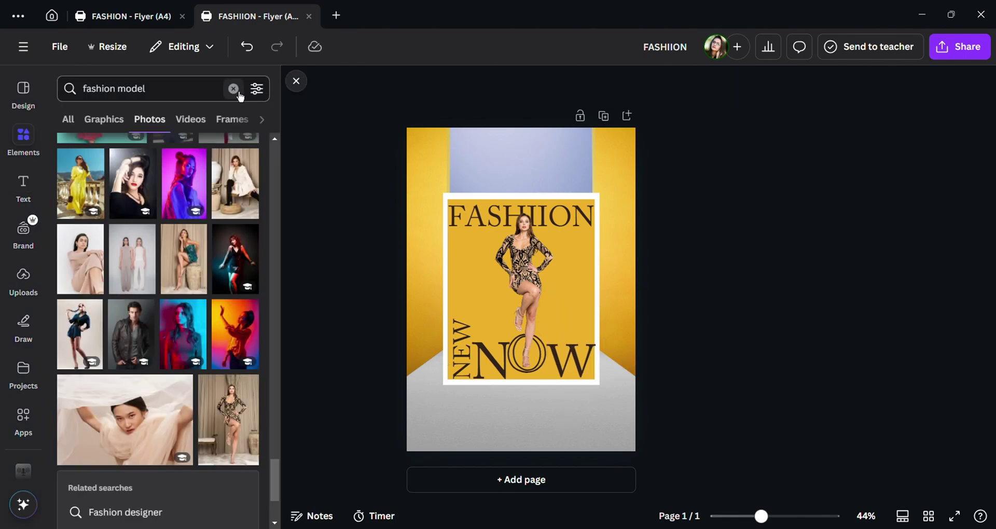
left_click(234, 90)
type("RH")
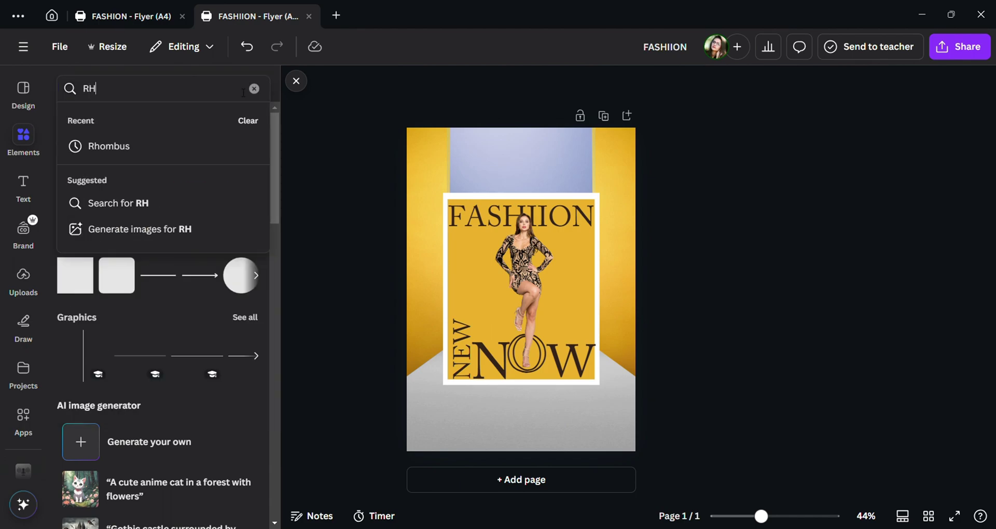
type("OMBUS")
key("Return")
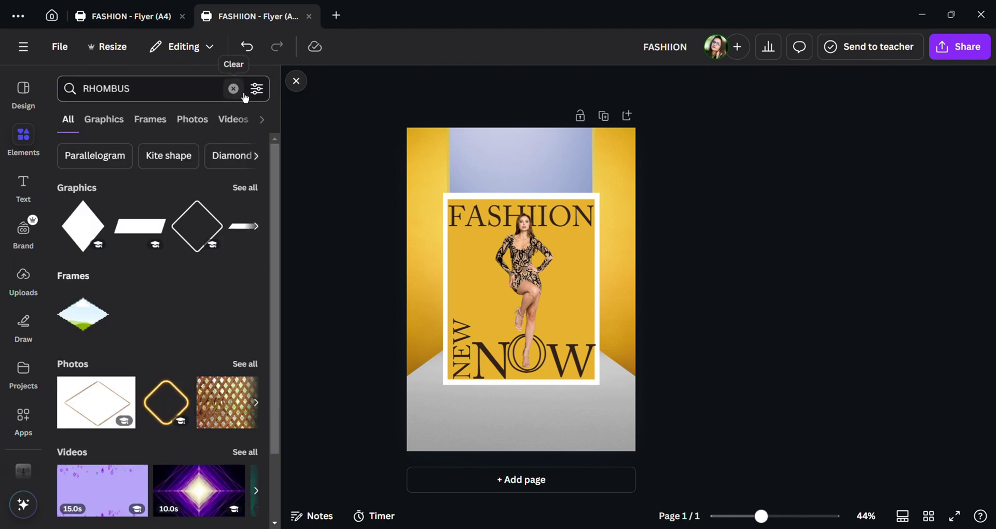
left_click(84, 227)
left_click_drag(567, 234, 582, 217)
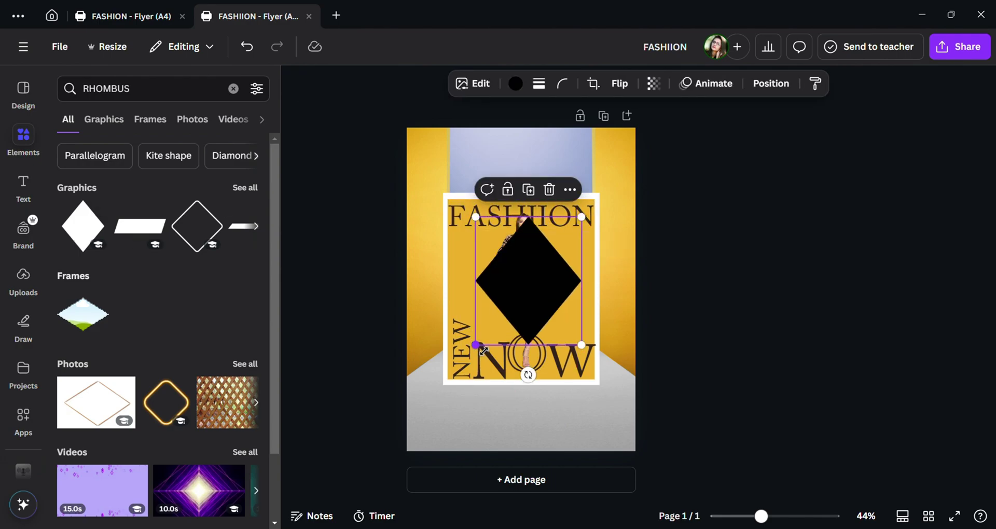
left_click_drag(476, 345, 449, 379)
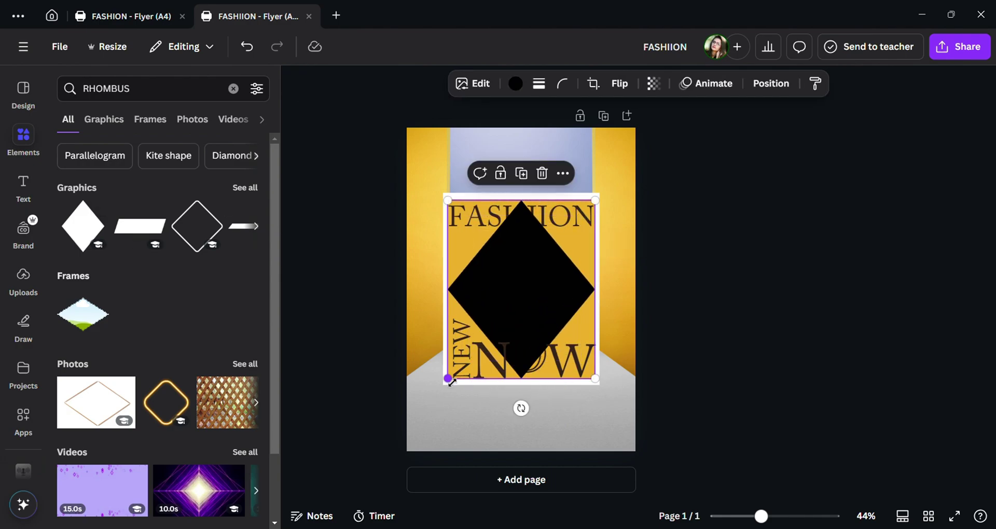
Send the large black rhombus one layer backward so it sits behind the model.
left_click(791, 92)
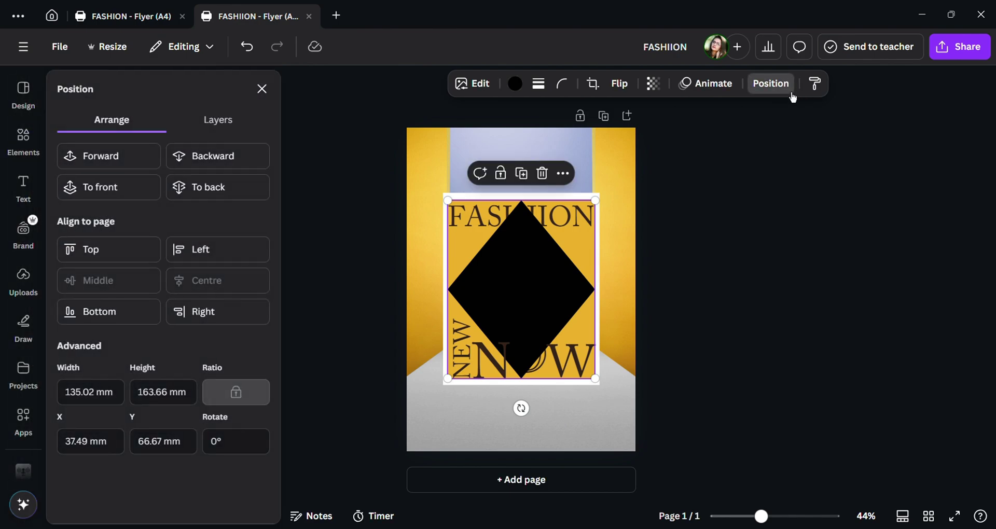
left_click(223, 168)
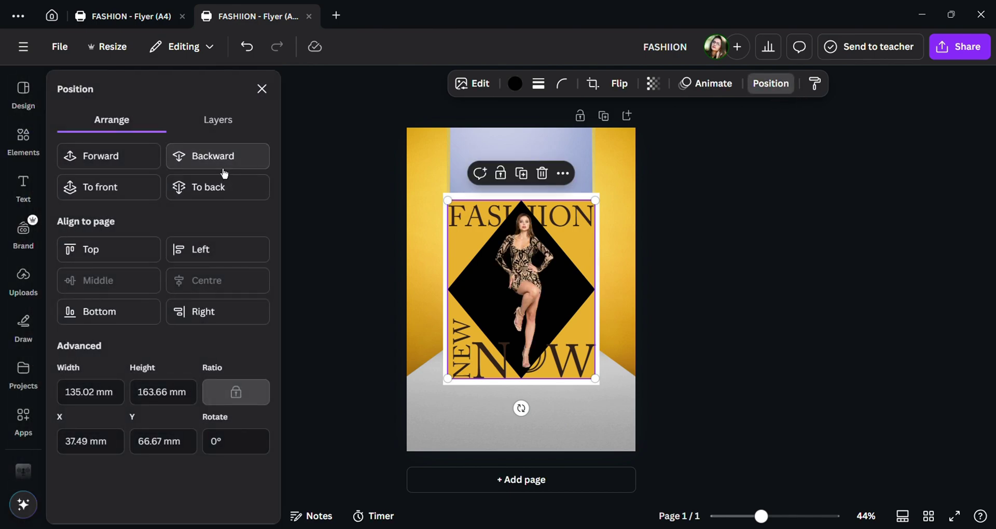
left_click(797, 297)
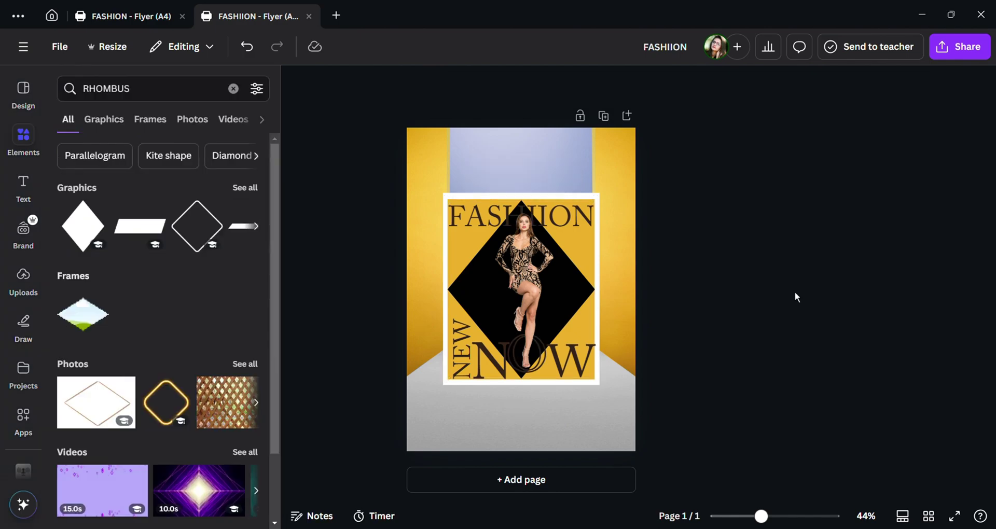
Recolour the large rhombus with the medium taupe from the model photo's colours, trying the light beige first.
left_click(460, 295)
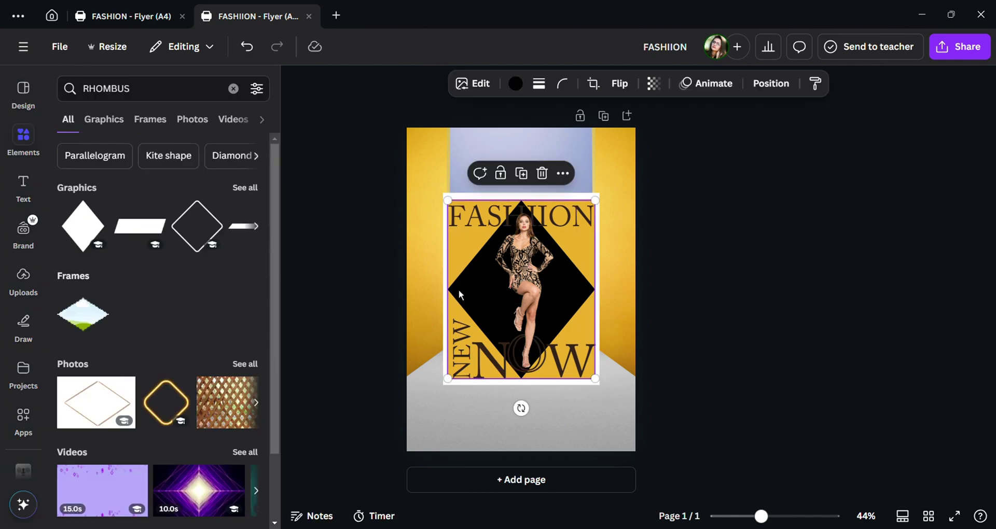
left_click(515, 85)
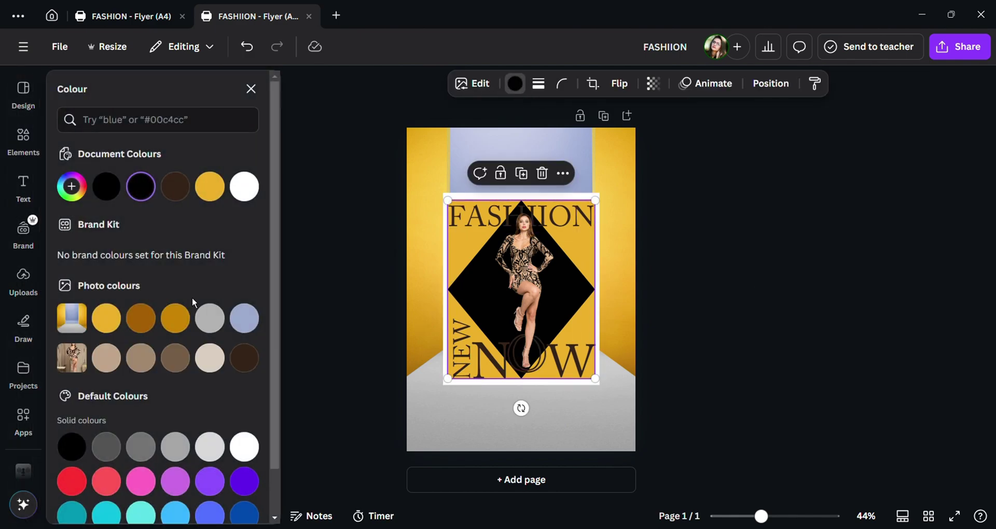
left_click(224, 360)
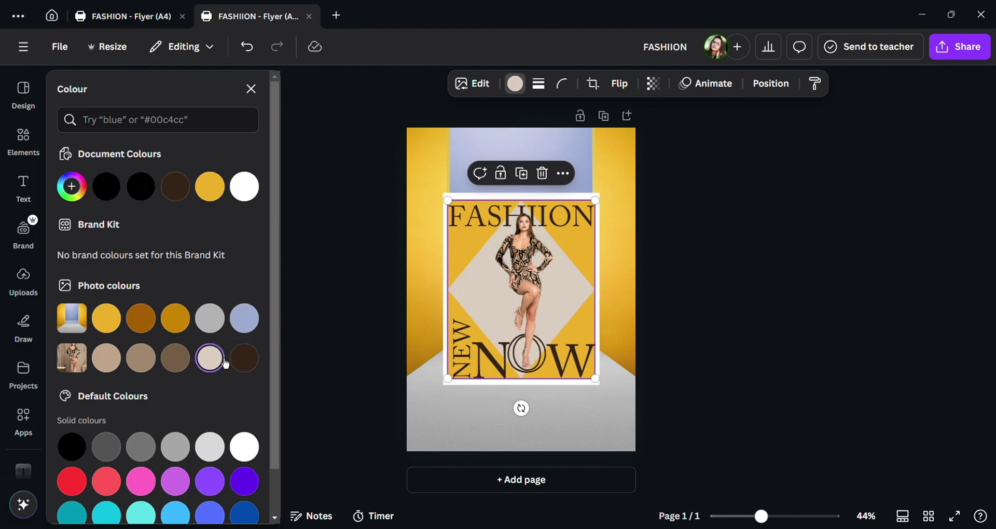
left_click(146, 368)
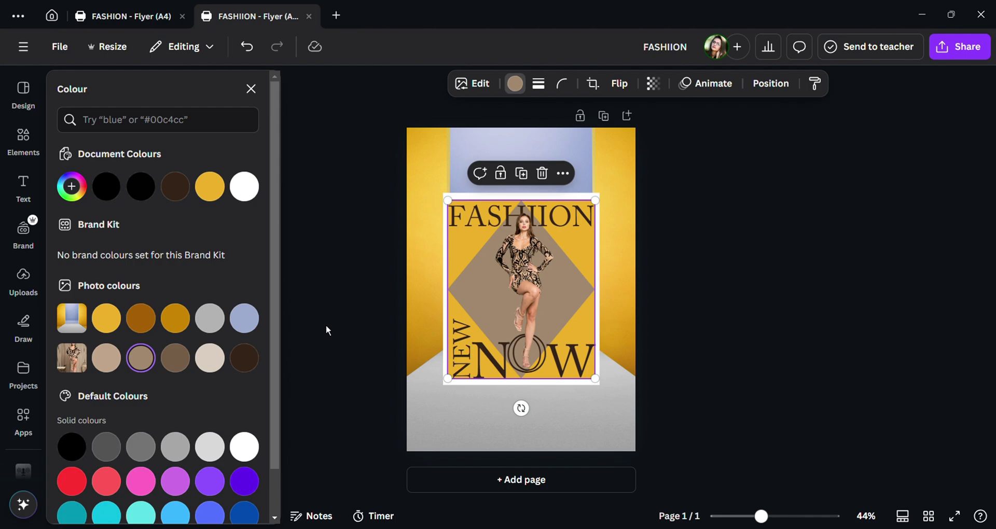
key("Escape")
Insert the brushed double-outline rhombus graphic, shrink it to about 25 by 23 mm above the W, and duplicate it directly above.
left_click(245, 190)
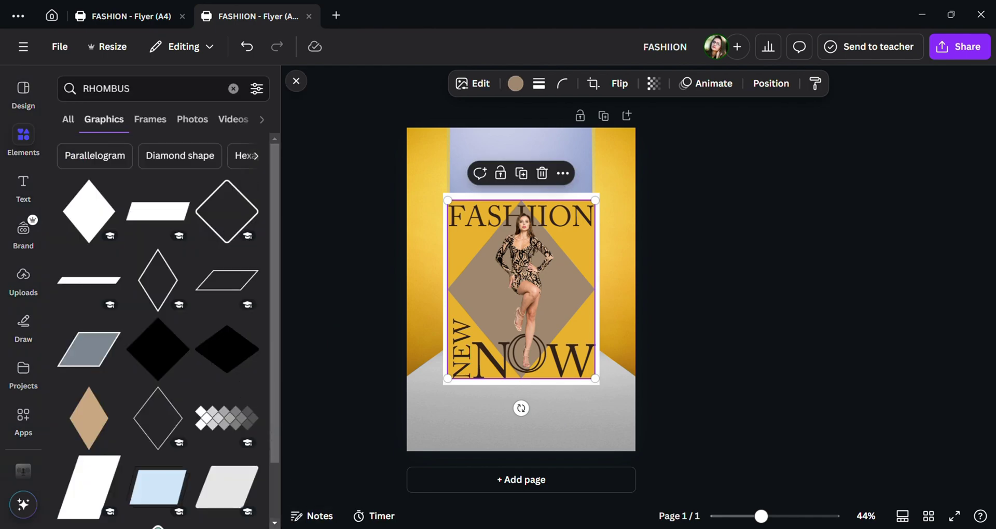
scroll(242, 387, "down", 3)
scroll(155, 363, "down", 3)
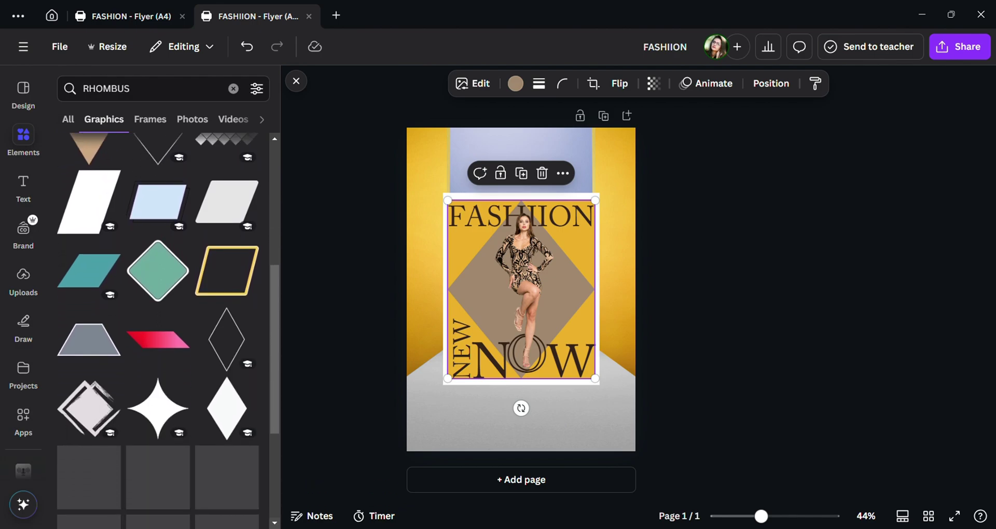
left_click(80, 418)
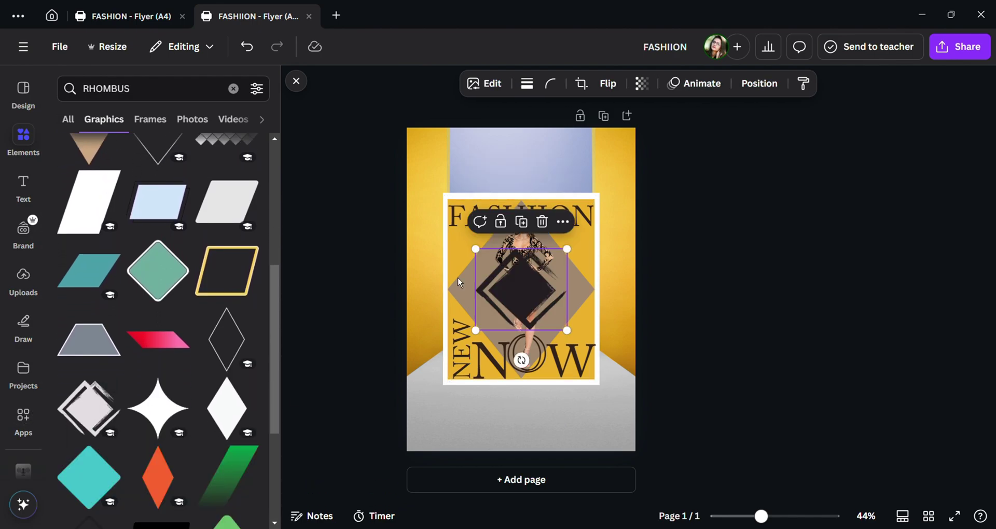
left_click_drag(484, 258, 588, 310)
key("ctrl+d")
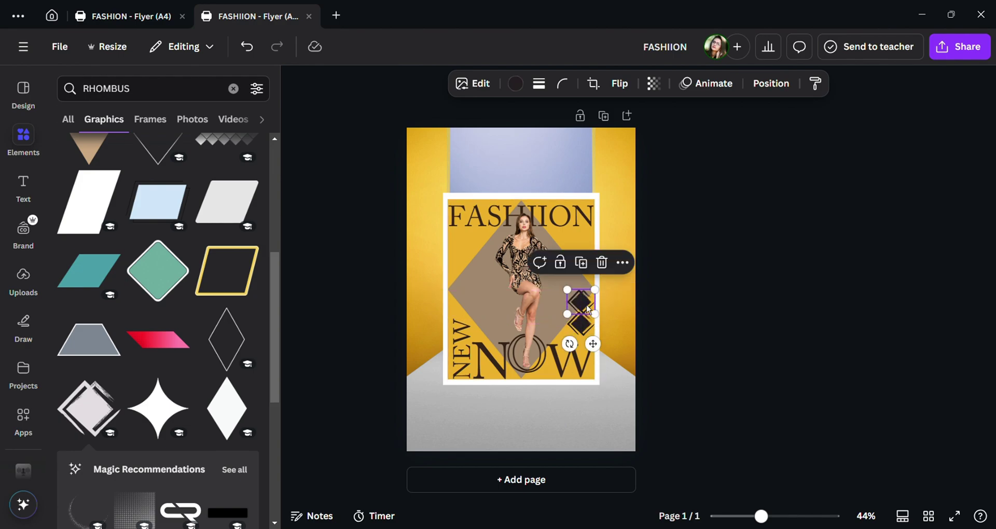
Recolour both small rhombuses with the light beige from the model photo's colours, trying grey and lavender blue first.
left_click(516, 83)
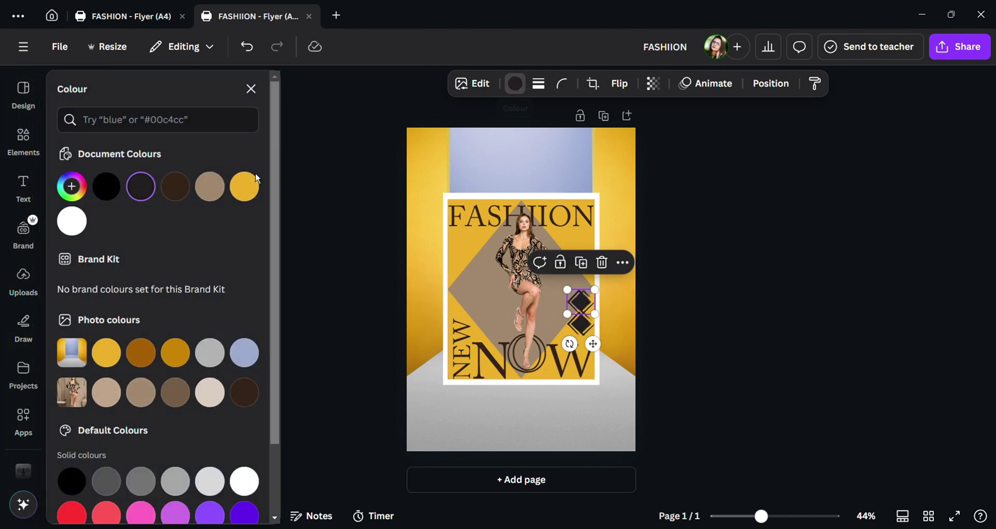
left_click(218, 366)
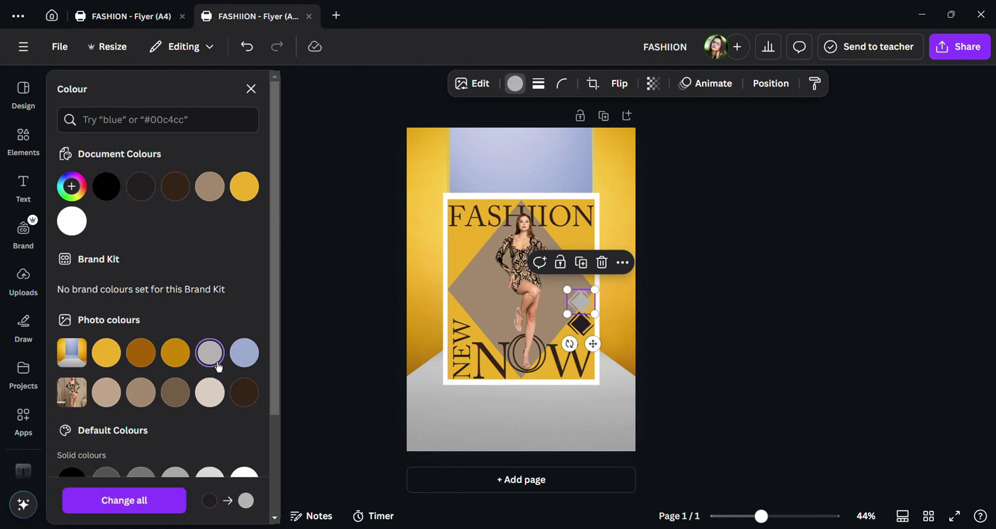
left_click(248, 361)
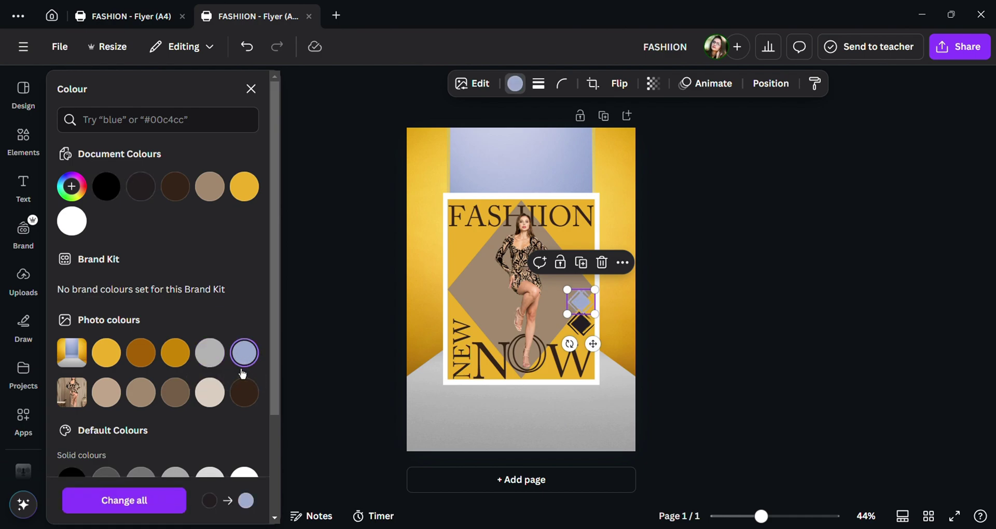
left_click(221, 398)
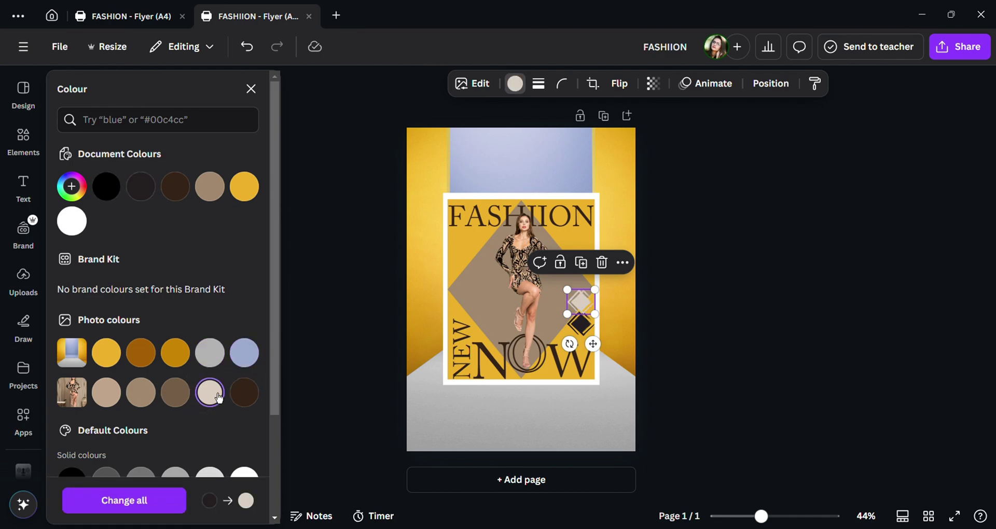
left_click(582, 328)
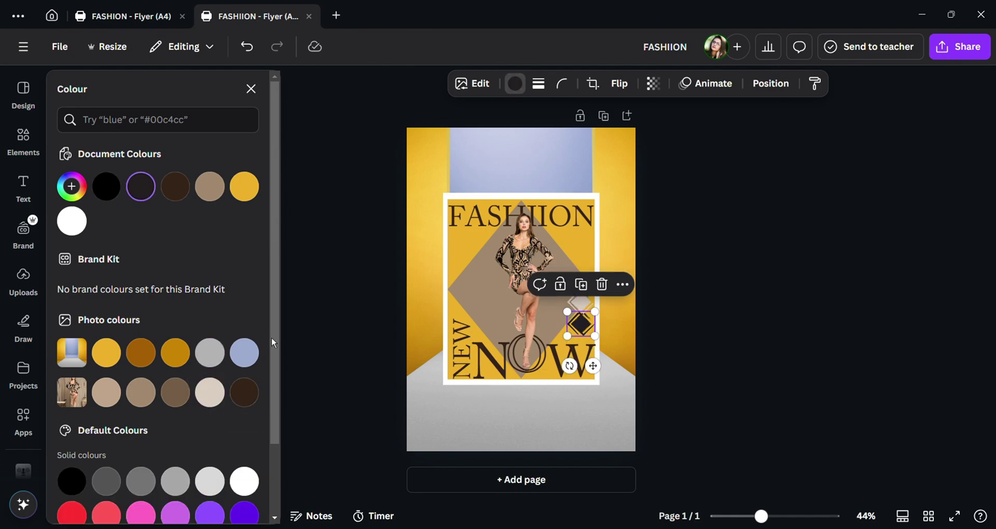
left_click(209, 395)
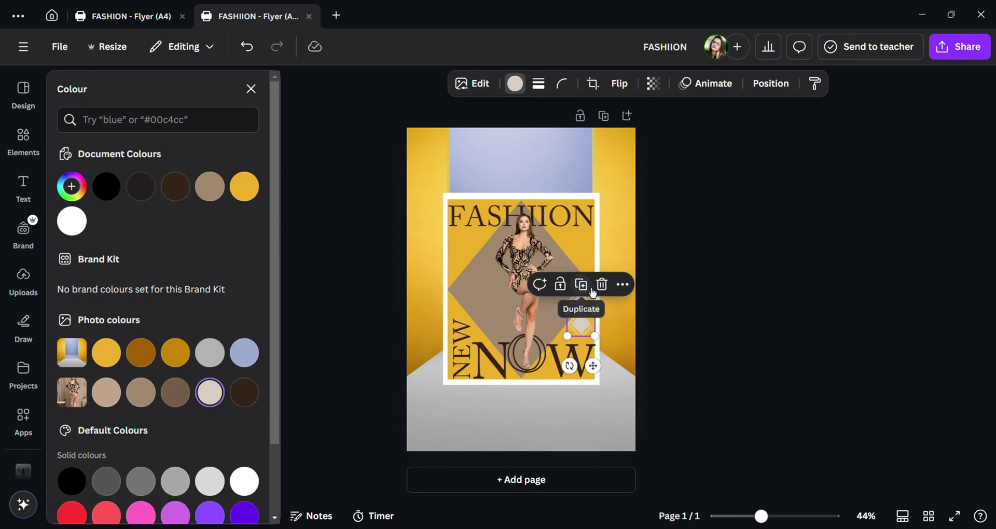
Duplicate the small beige rhombus upward to build a vertical column along the panel's right edge up to the heading.
left_click(590, 308)
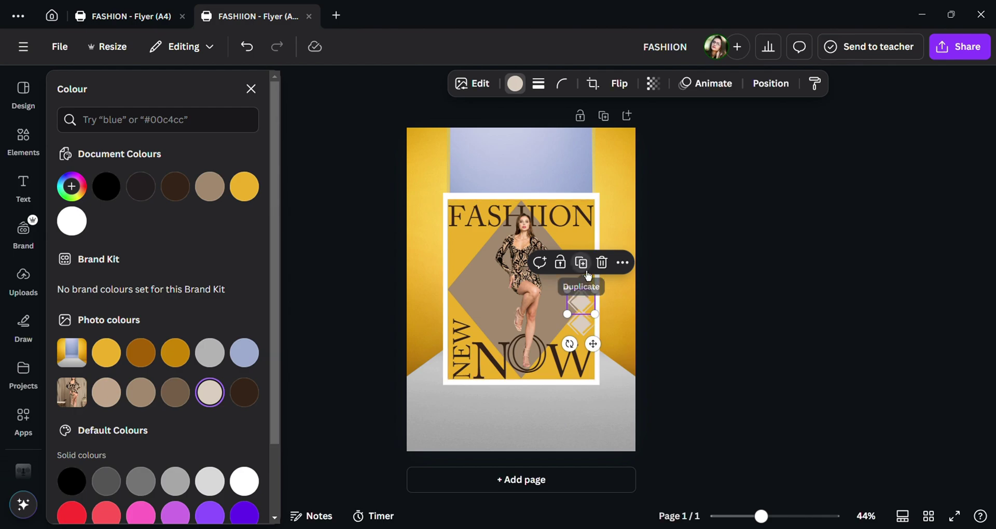
left_click_drag(590, 308, 581, 261)
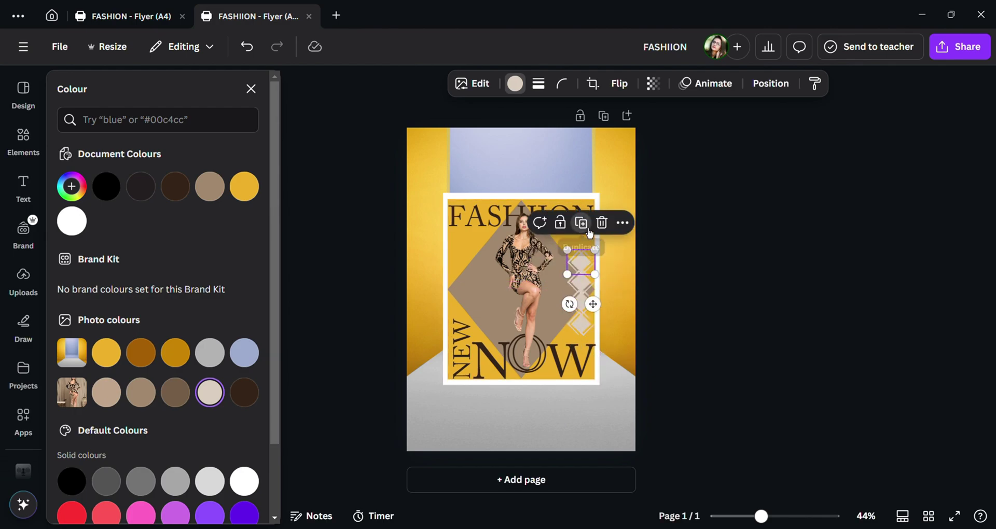
left_click(590, 234)
left_click(590, 212)
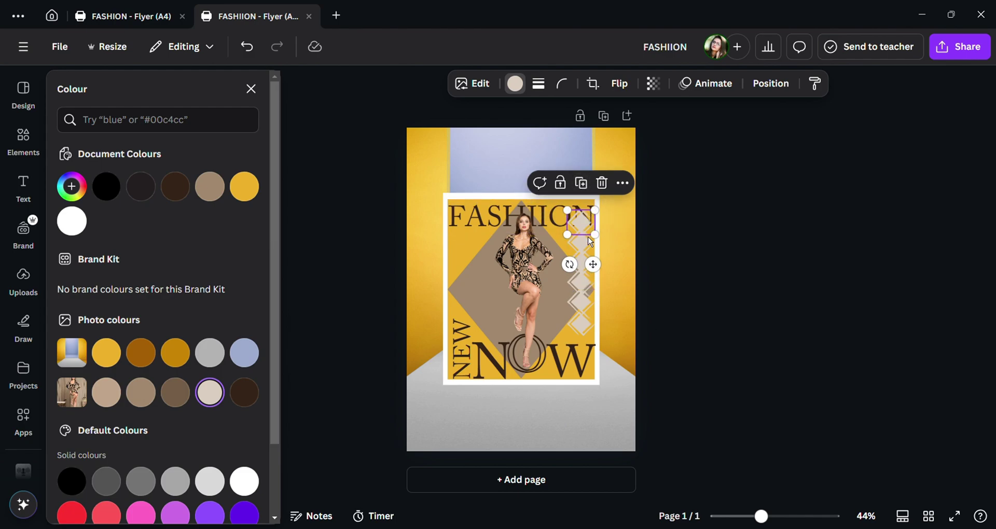
Move the topmost small rhombus to the panel's left edge and duplicate it into a matching column of five down to NEW.
left_click_drag(587, 230, 467, 251)
left_click(460, 203)
left_click_drag(466, 287, 472, 263)
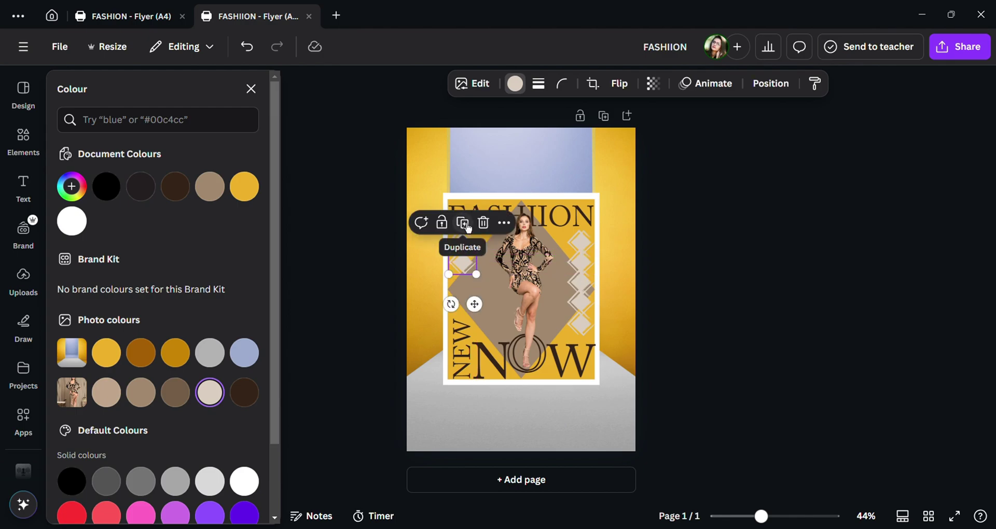
left_click(464, 223)
left_click(470, 254)
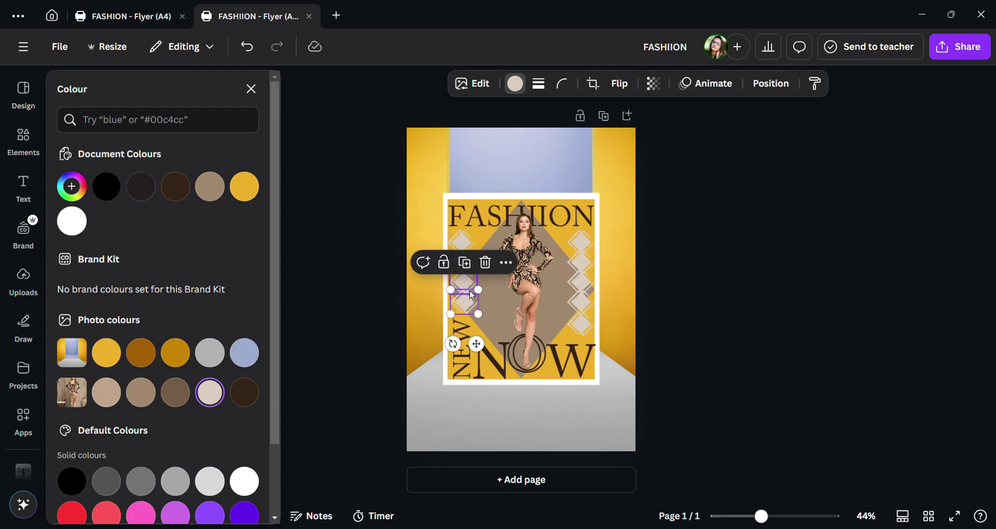
left_click_drag(471, 295, 462, 322)
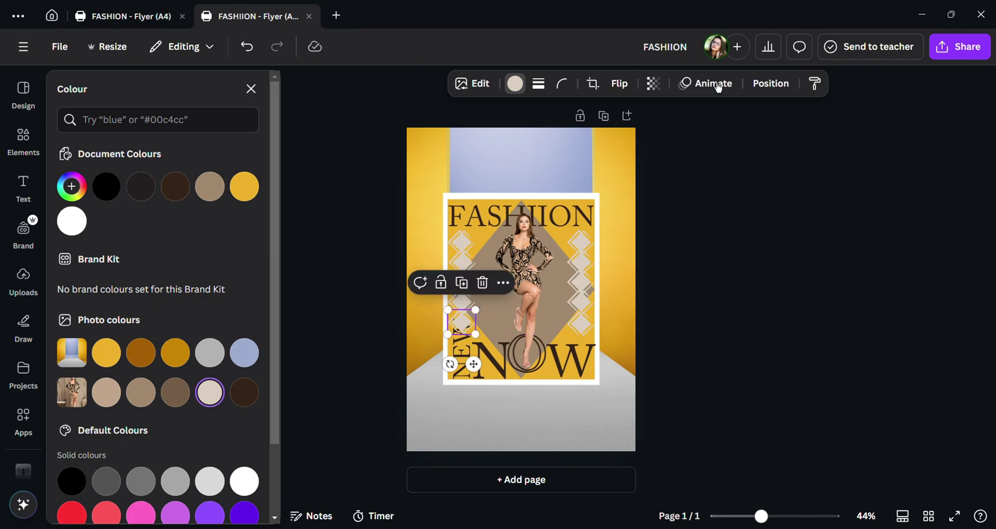
Send the lowest small rhombus above NEW one layer backward, then deselect it.
left_click(771, 84)
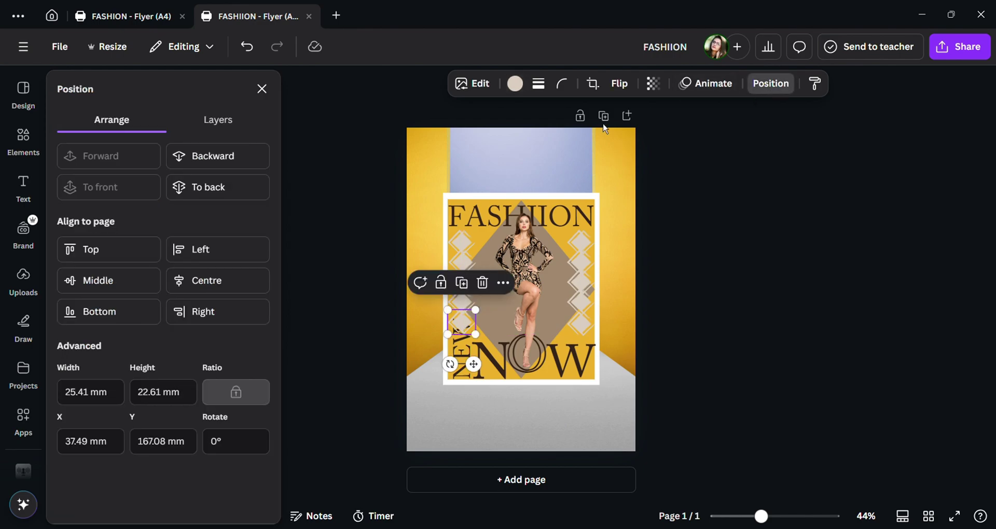
left_click(226, 161)
left_click(345, 279)
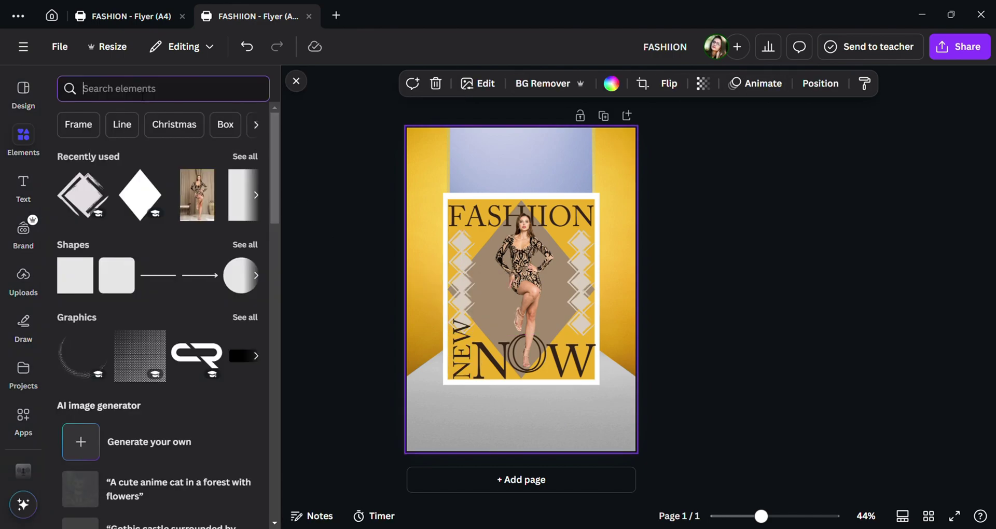
Search the elements for "background fashion" and browse the photo results for a different page background.
left_click(143, 96)
type("backgr")
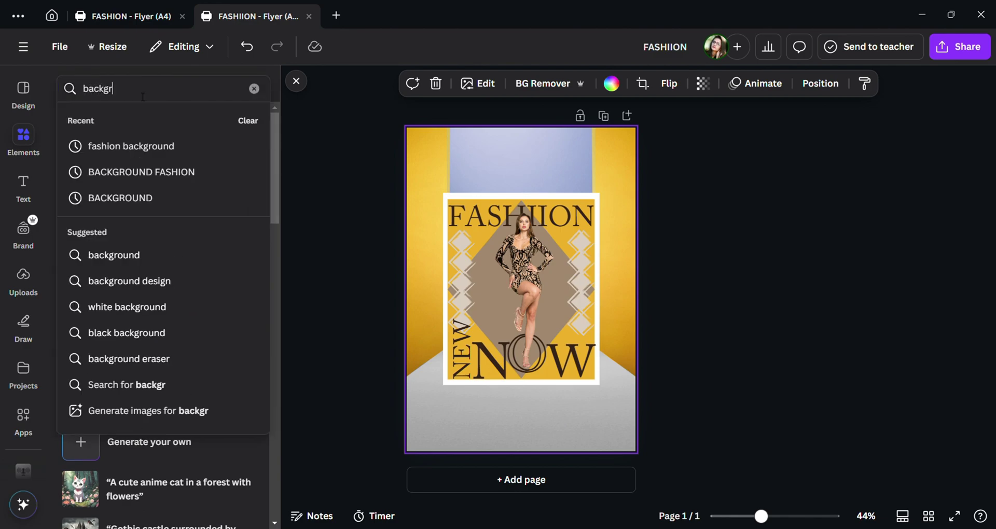
type("ound fashion")
key("Return")
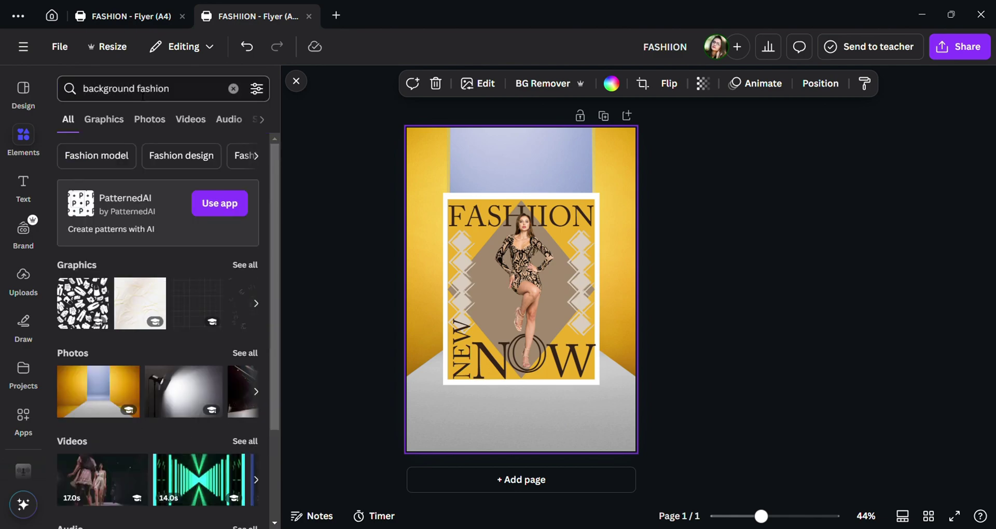
left_click(246, 265)
left_click(149, 119)
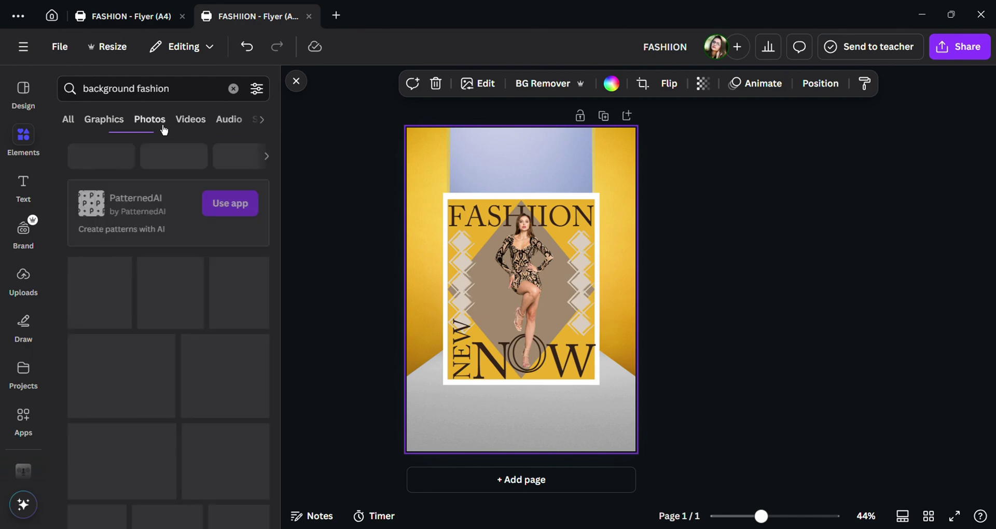
scroll(252, 310, "down", 7)
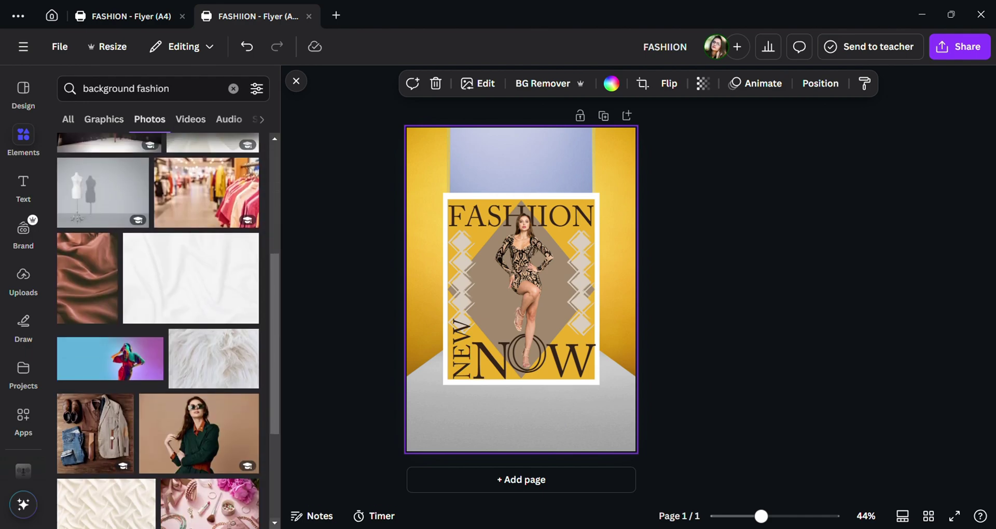
scroll(158, 330, "down", 8)
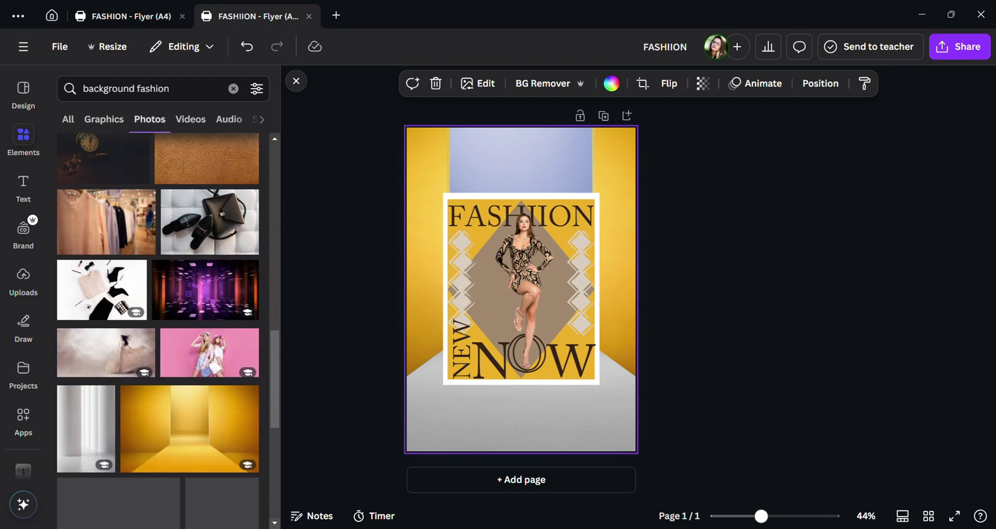
scroll(230, 472, "down", 6)
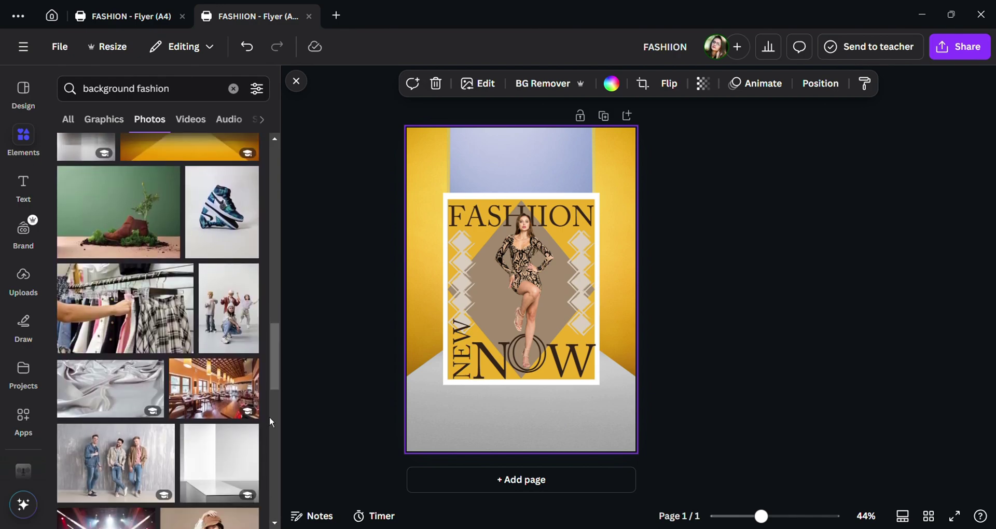
Insert the white and grey studio platform photo and set it as the page background.
left_click(230, 472)
left_click(563, 171)
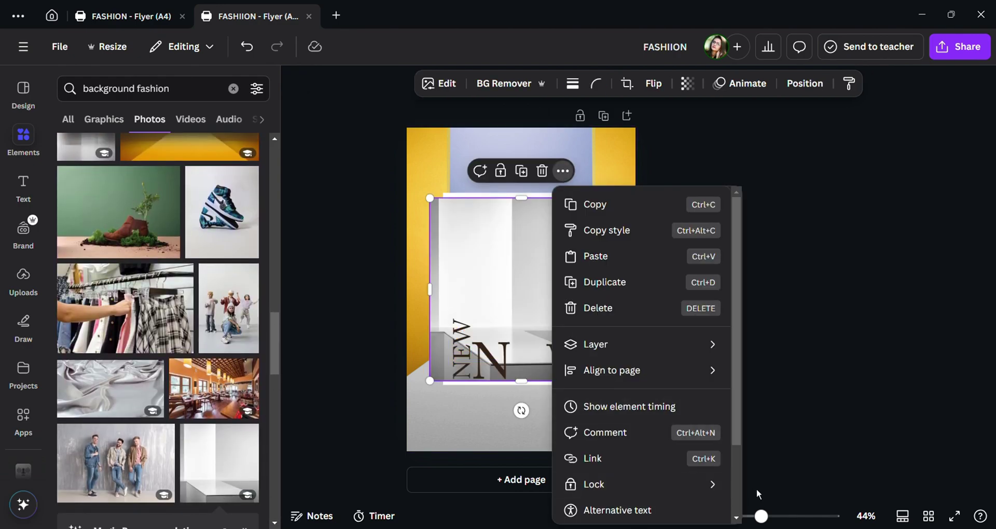
scroll(667, 481, "down", 2)
left_click(641, 455)
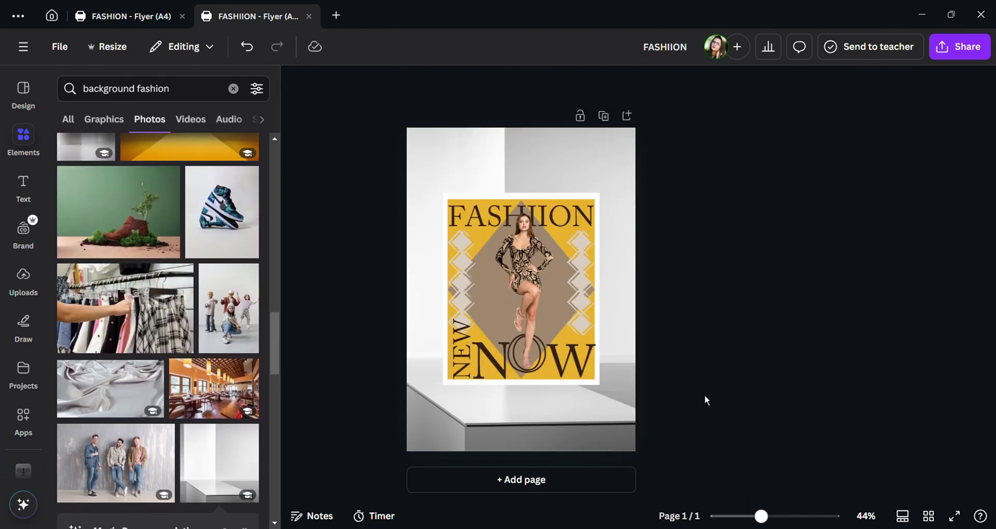
Insert the silver-grey satin fabric photo and set it as the page background.
left_click(110, 389)
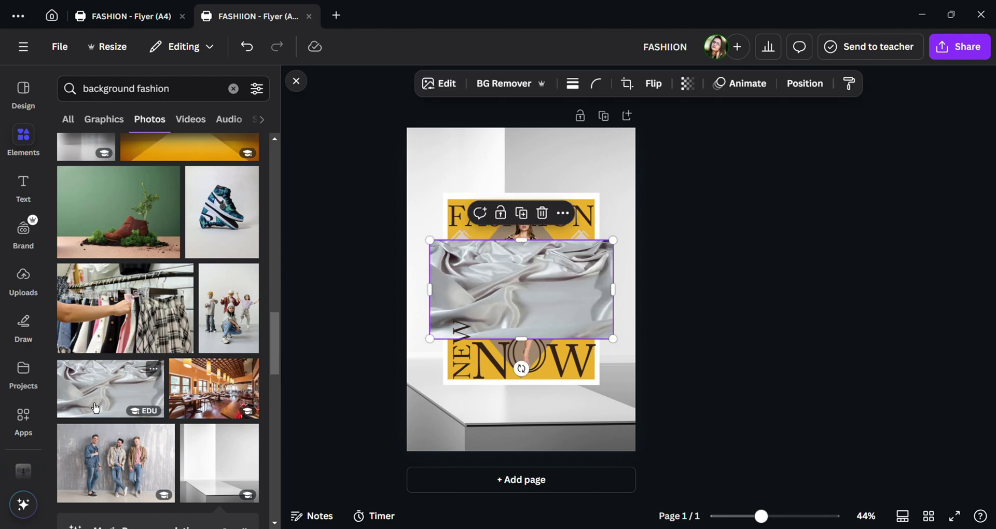
left_click(563, 213)
scroll(743, 492, "down", 2)
left_click(613, 458)
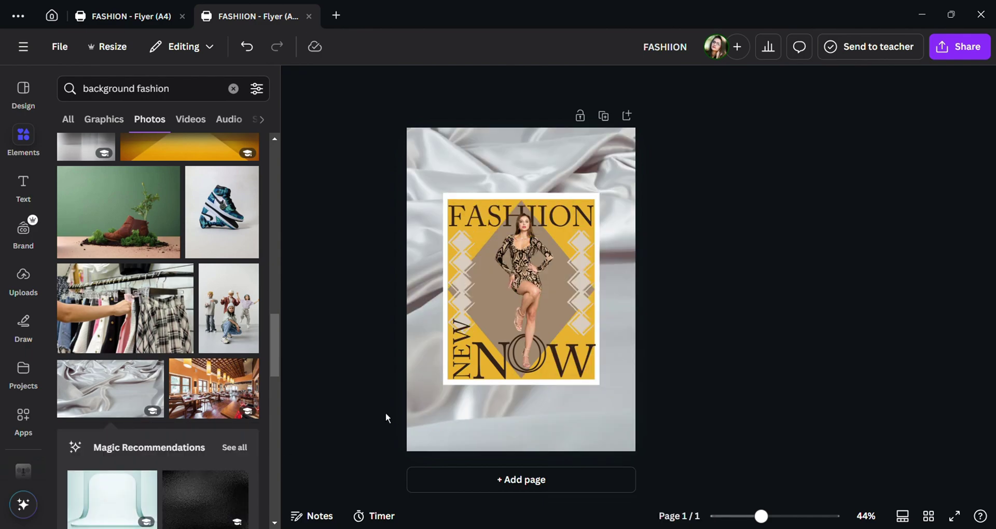
Insert the white photo of a blank wall frame above a stepped podium and set it as the page background.
scroll(280, 521, "down", 3)
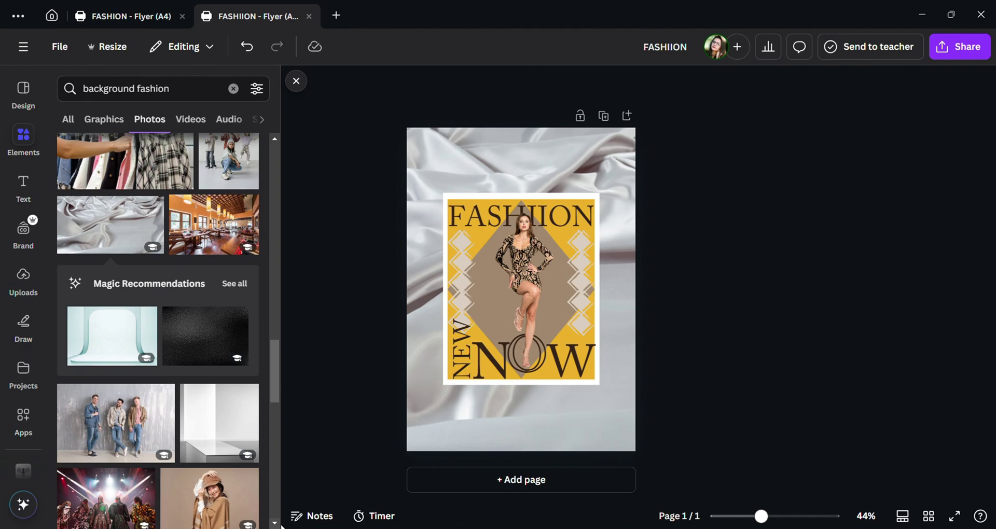
scroll(280, 521, "down", 2)
left_click(124, 426)
left_click(563, 206)
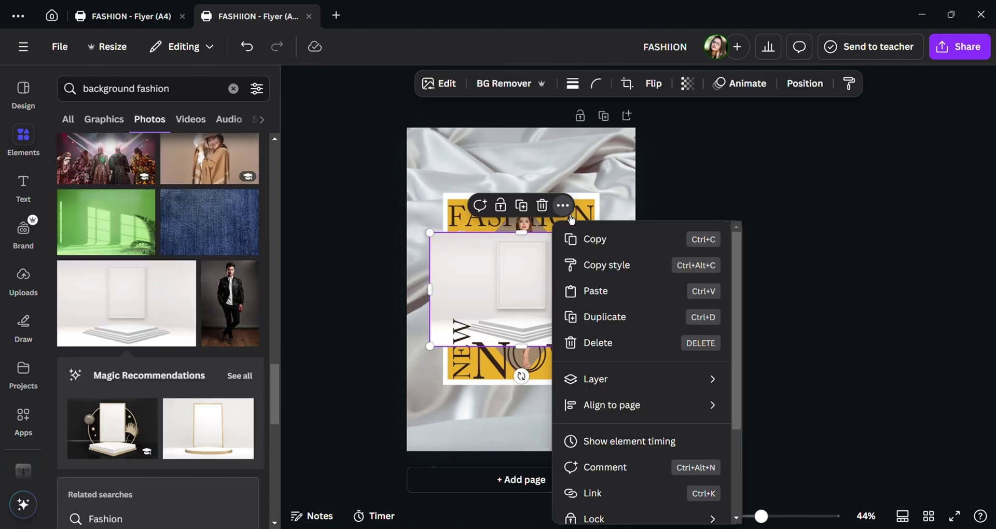
scroll(737, 516, "down", 3)
left_click(584, 456)
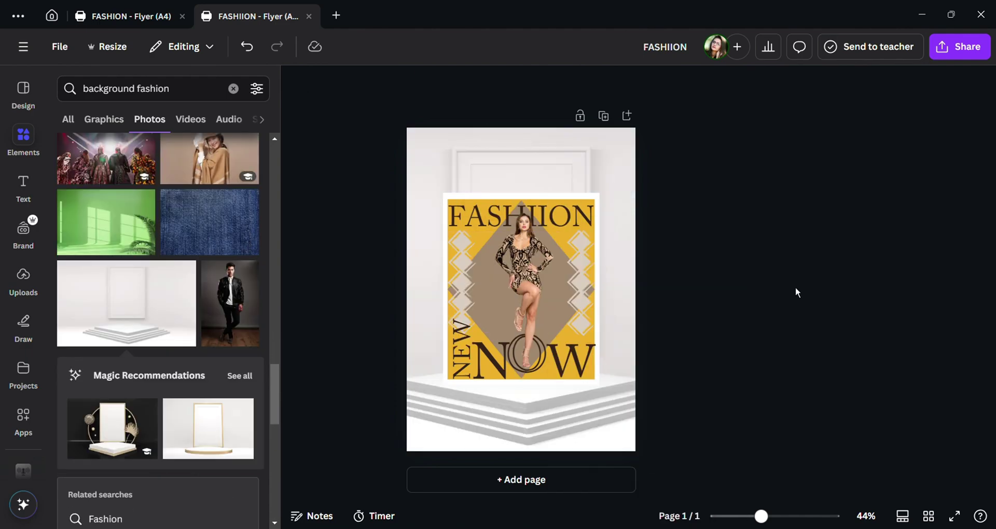
Select the whole poster artwork together, scale it down and position it inside the blank wall frame of the background, then deselect it.
left_click_drag(430, 187, 622, 396)
left_click(487, 174)
left_click_drag(585, 304, 573, 270)
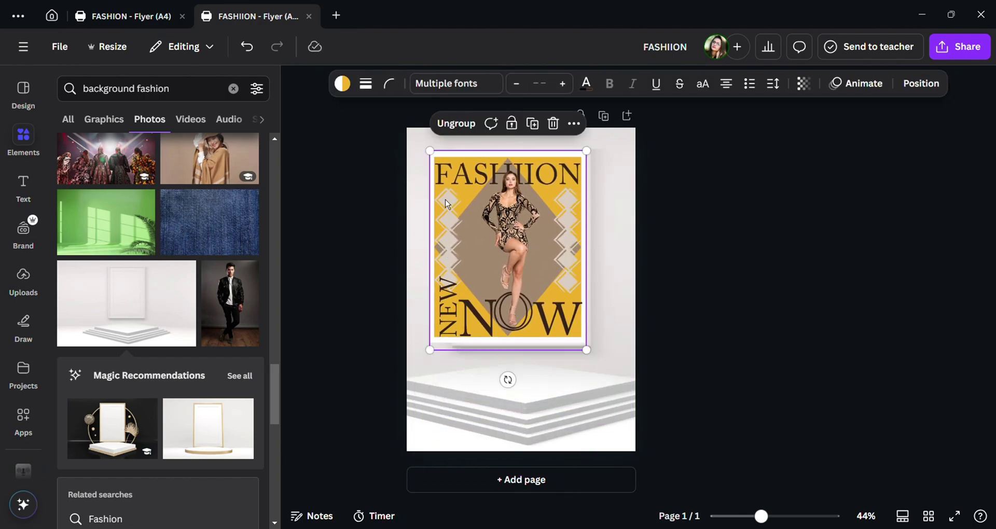
left_click_drag(439, 157, 460, 187)
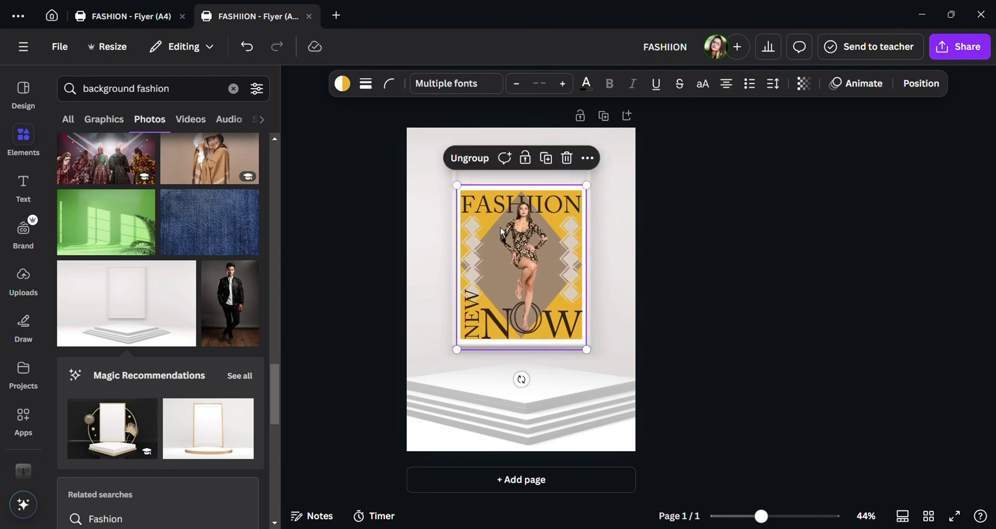
left_click_drag(503, 232, 499, 204)
left_click(709, 347)
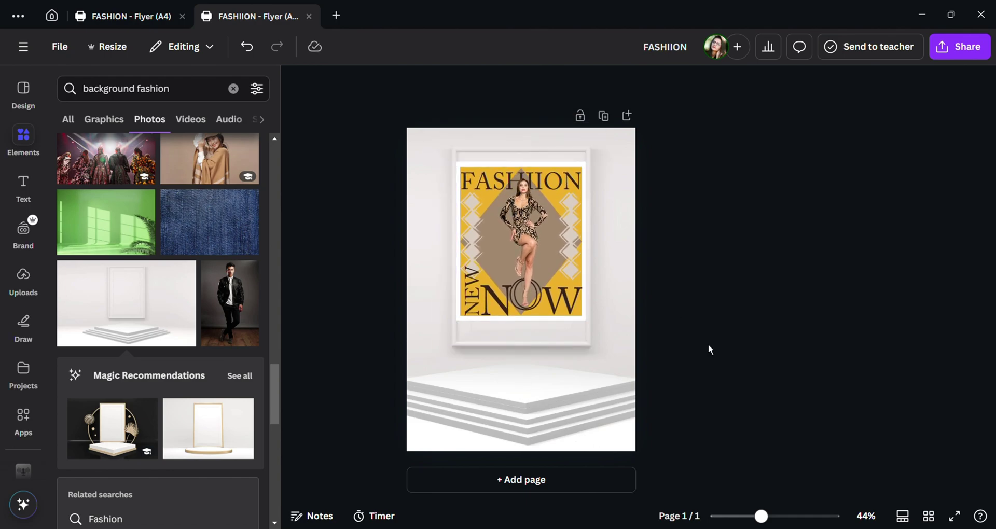